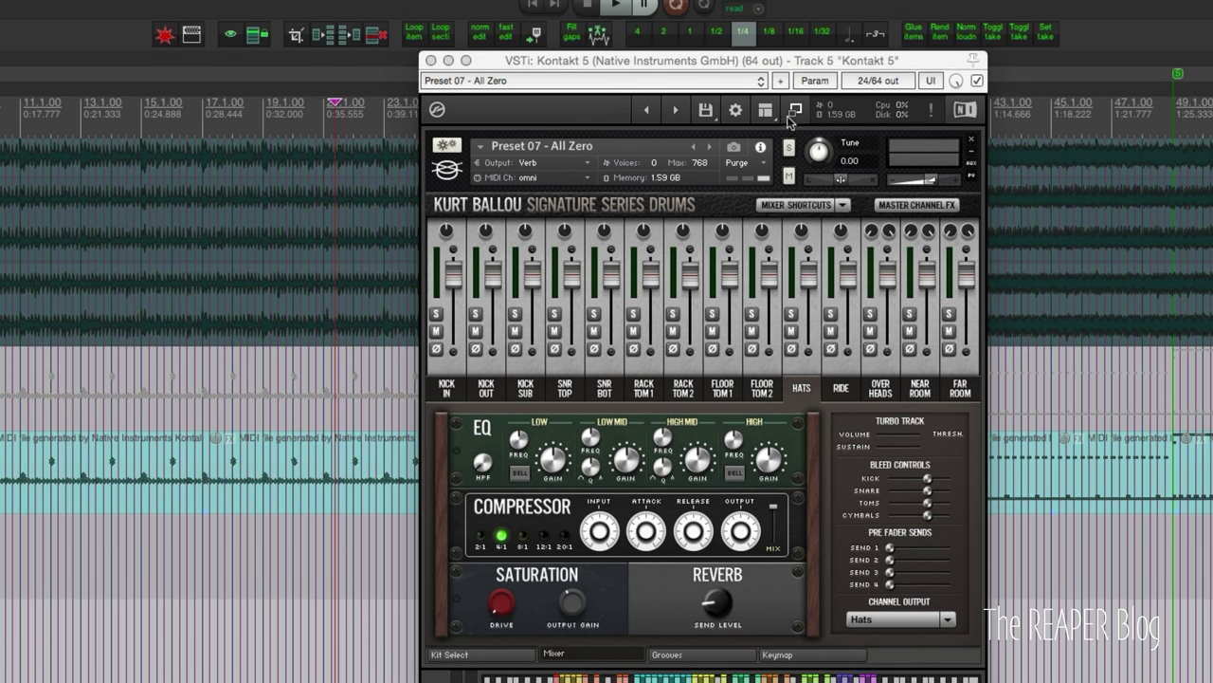
# - Expand Kontakt to its full view with the library browser, reposition the plug-in window and show the instrument's Kit Select page
pyautogui.click(795, 111)
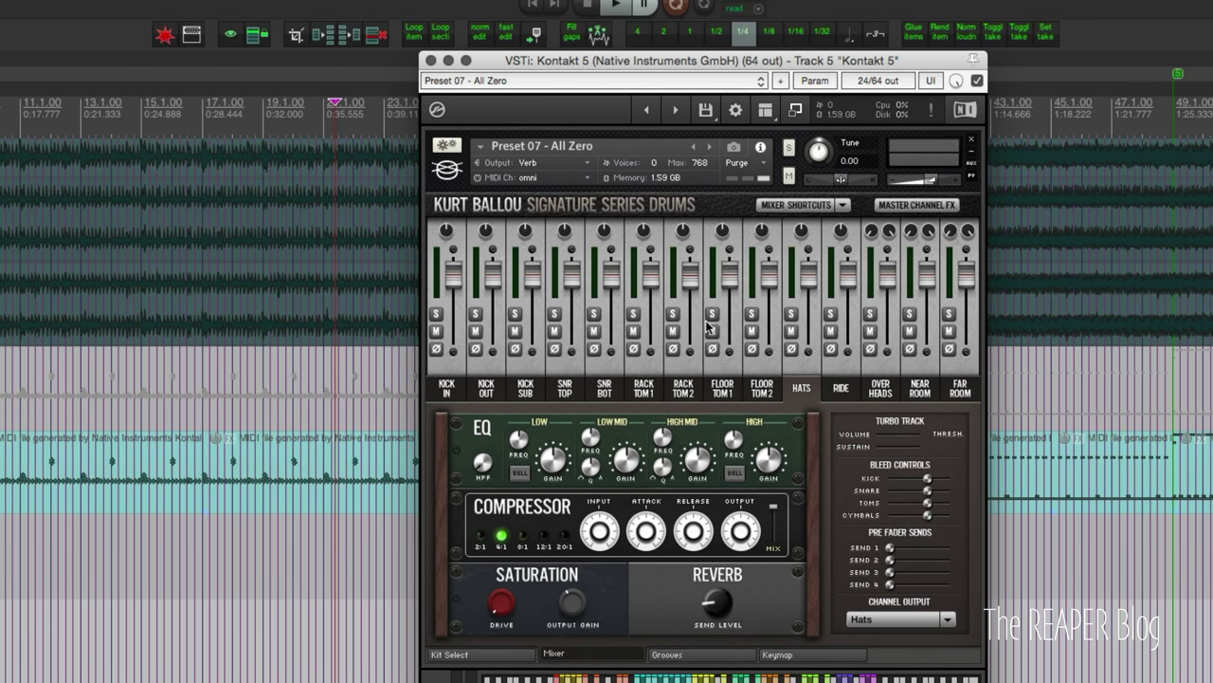
pyautogui.moveTo(722, 67); pyautogui.dragTo(398, 26)
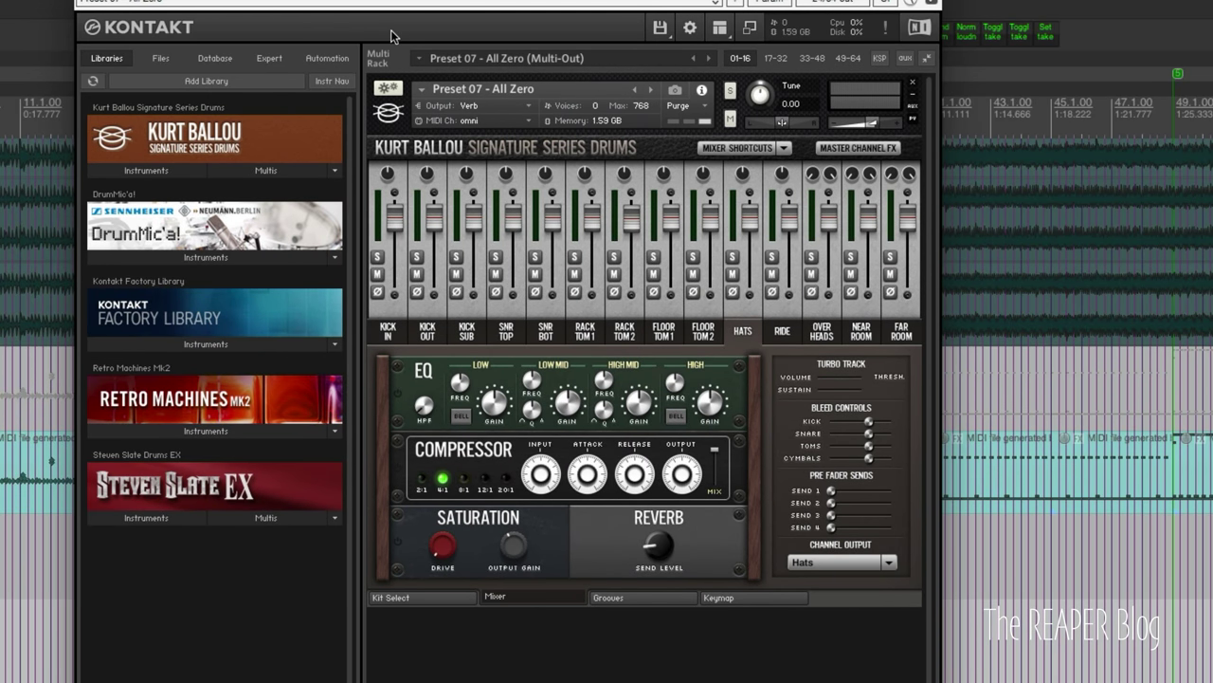
pyautogui.click(424, 597)
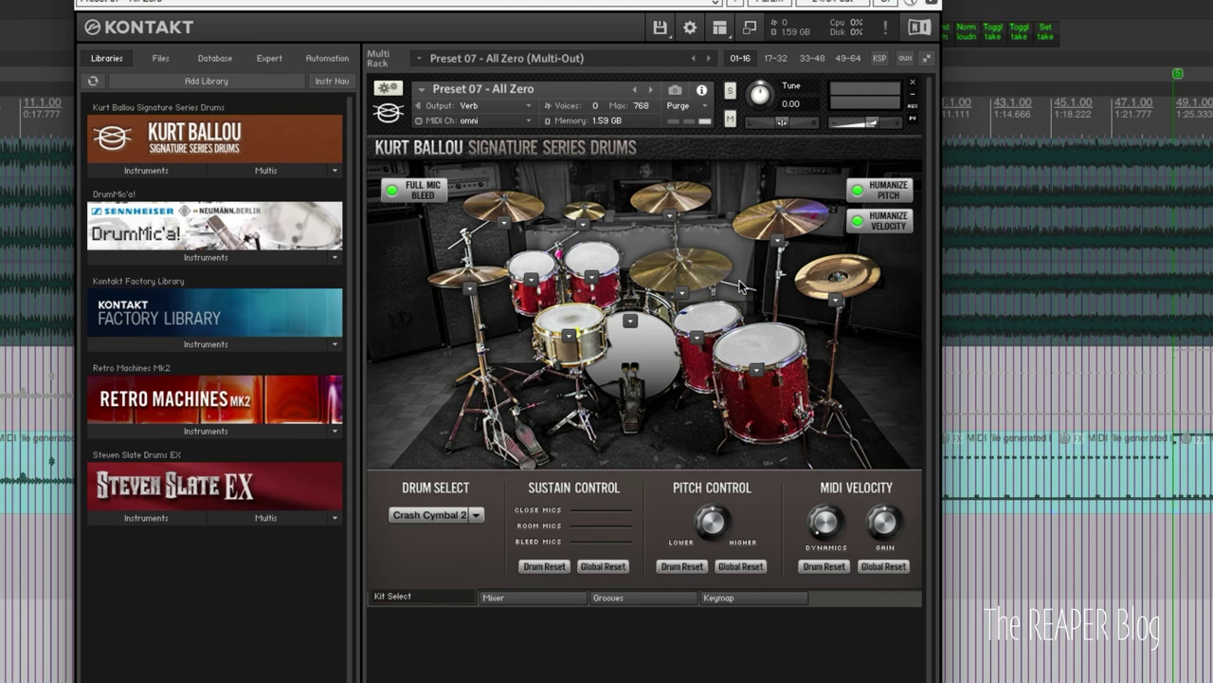
# - Look through the alternative drums offered for the kick and snare, then check the cymbal choices
pyautogui.click(631, 322)
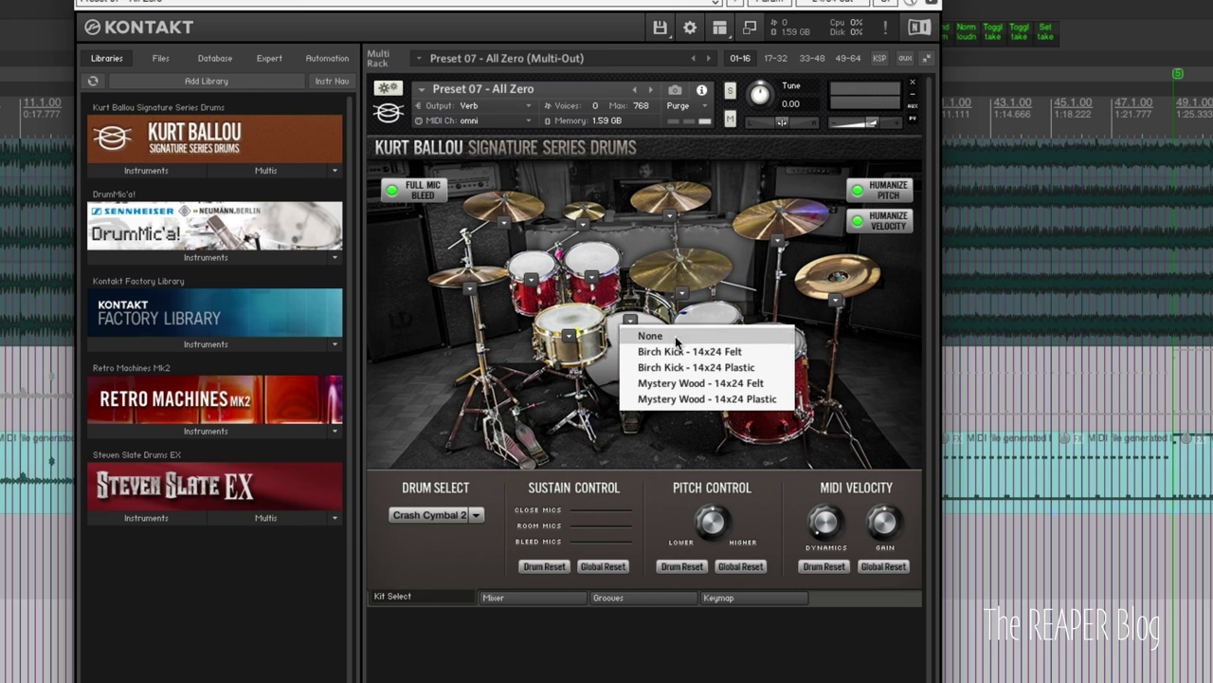
pyautogui.click(706, 398)
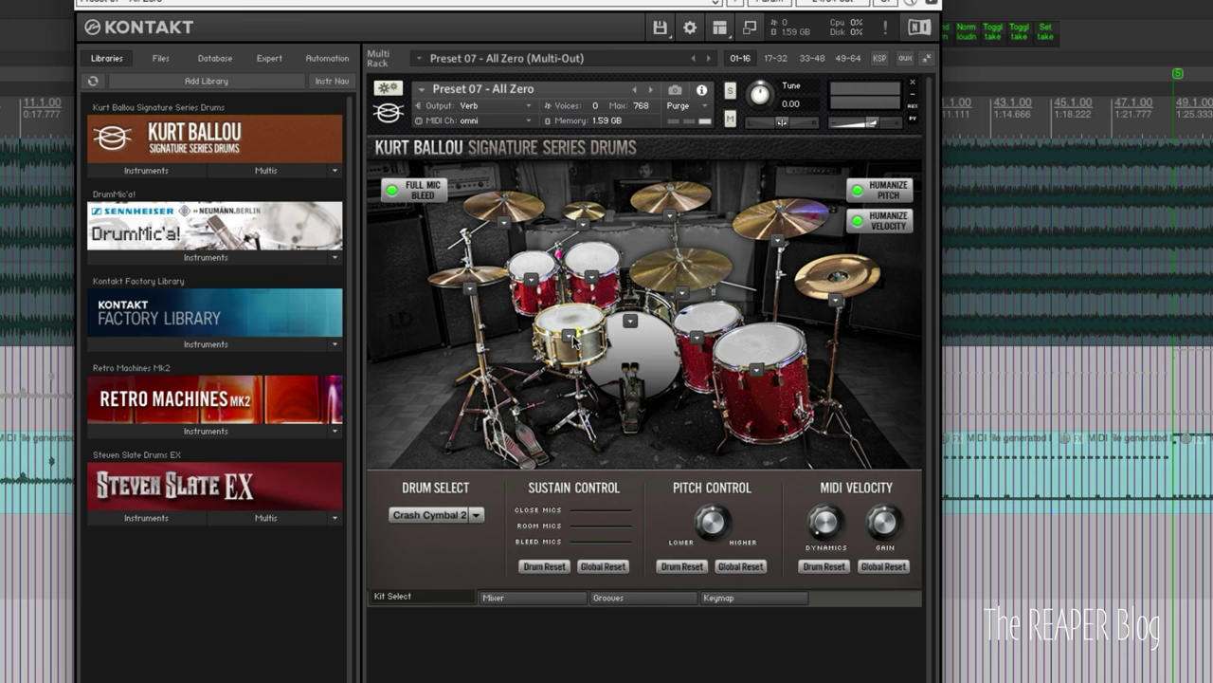
pyautogui.click(568, 335)
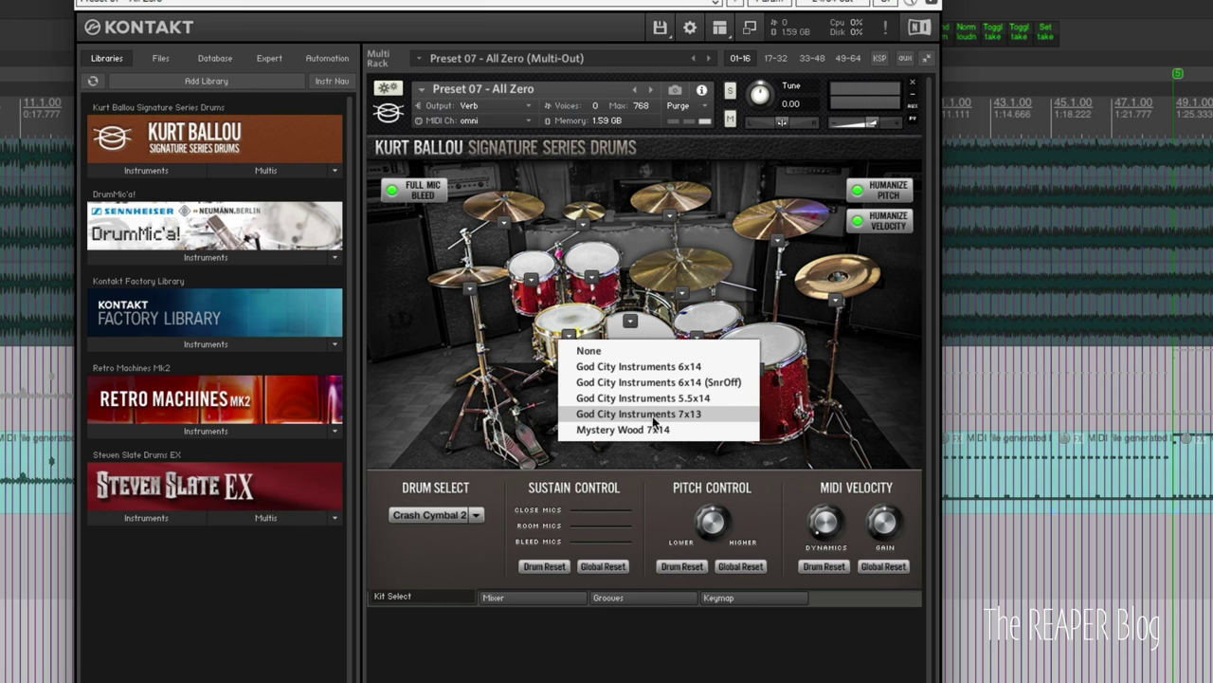
pyautogui.click(636, 325)
pyautogui.click(634, 323)
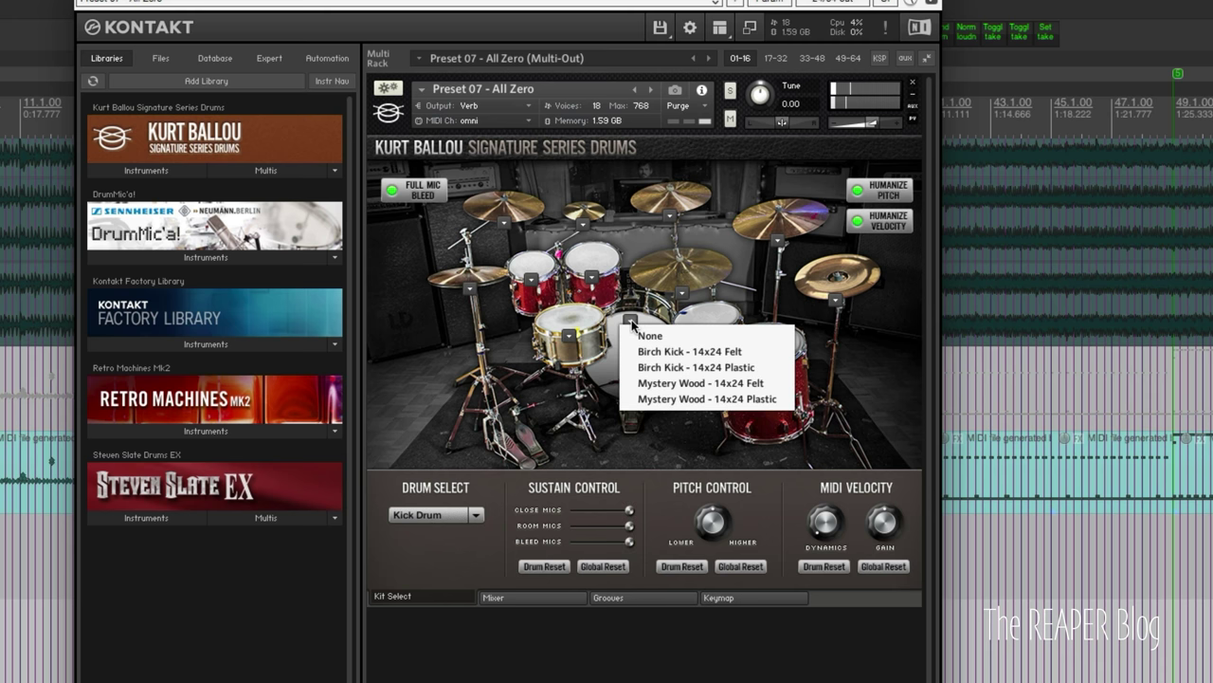
pyautogui.click(506, 223)
pyautogui.click(555, 195)
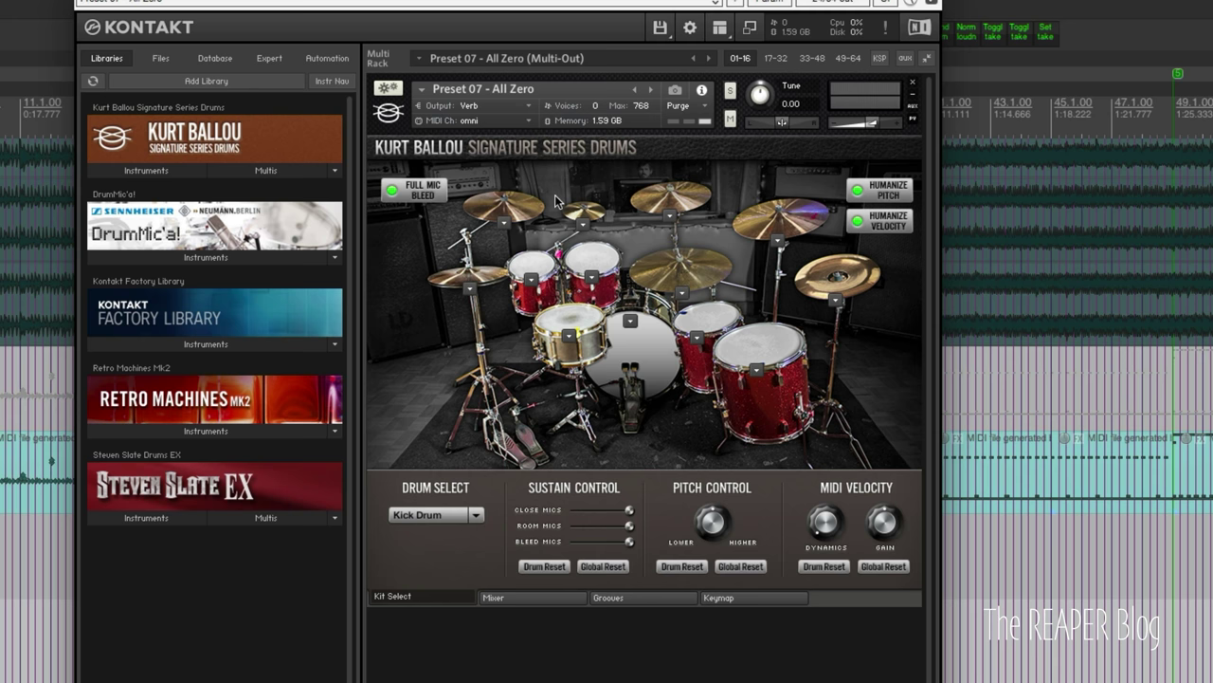
# - List the multis of the Kurt Ballou Signature Series Drums library and select Preset 07 - All Zero (Multi-Out)
pyautogui.click(292, 171)
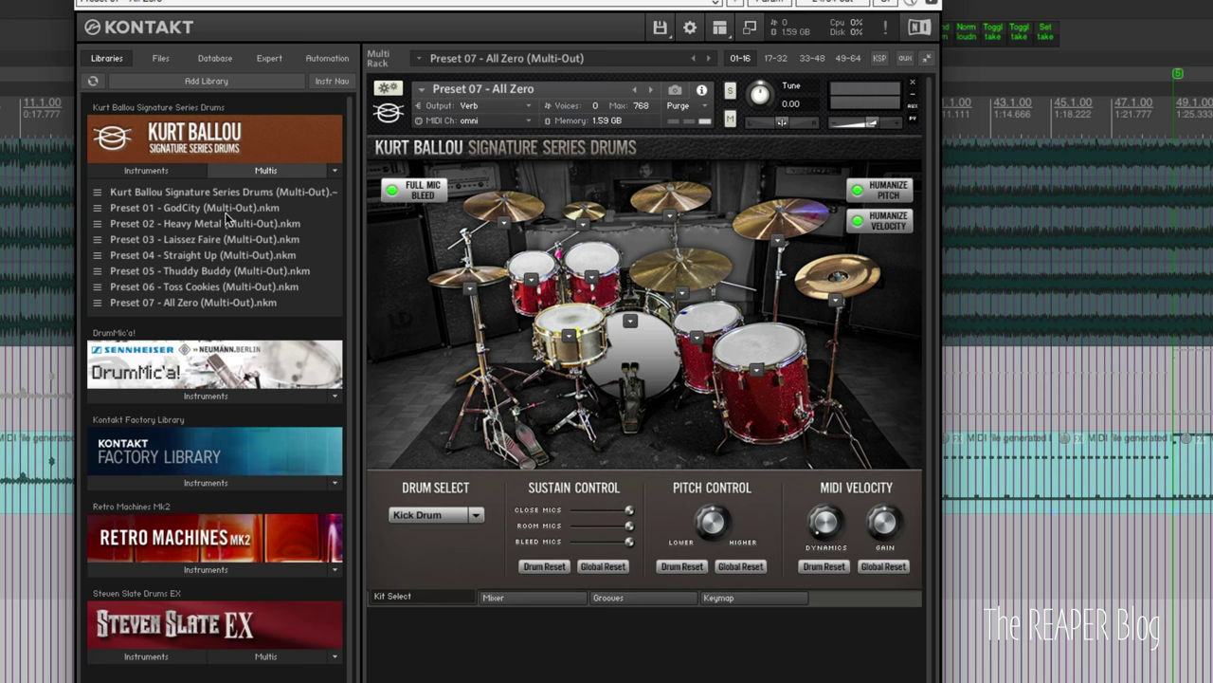
pyautogui.click(209, 304)
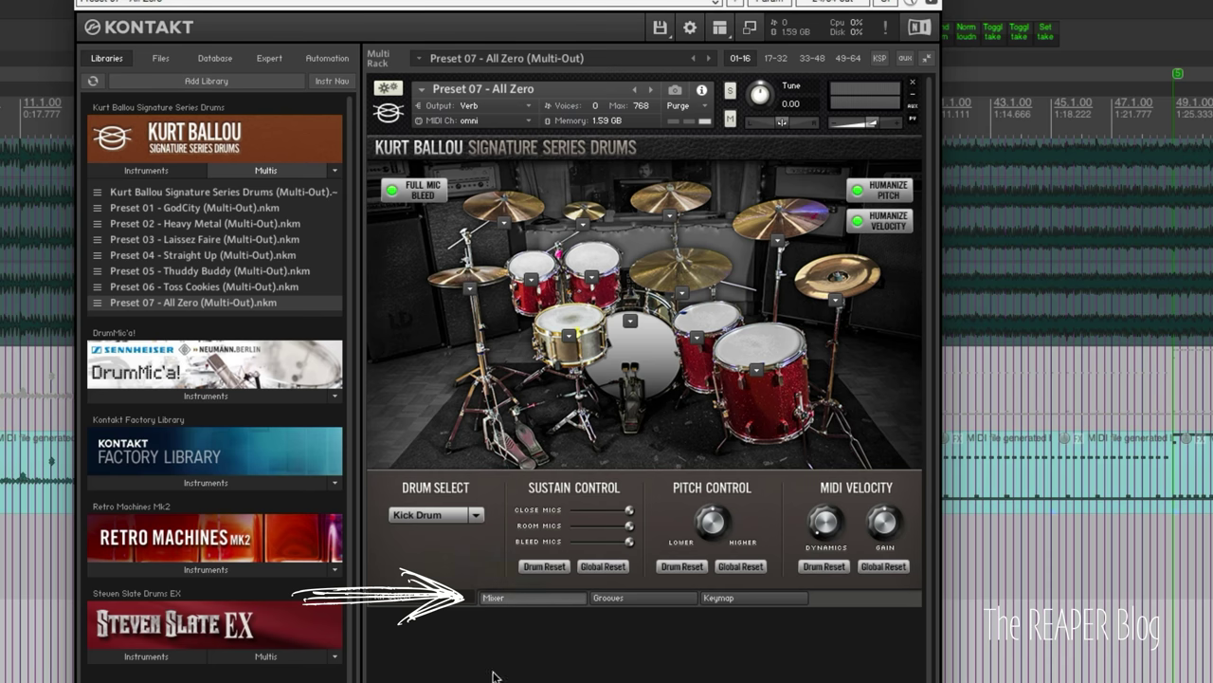
# - Examine the mixer's EQ, compressor, bleed and output settings for the Kick Out, Kick Sub and Snr Top channels
pyautogui.click(531, 597)
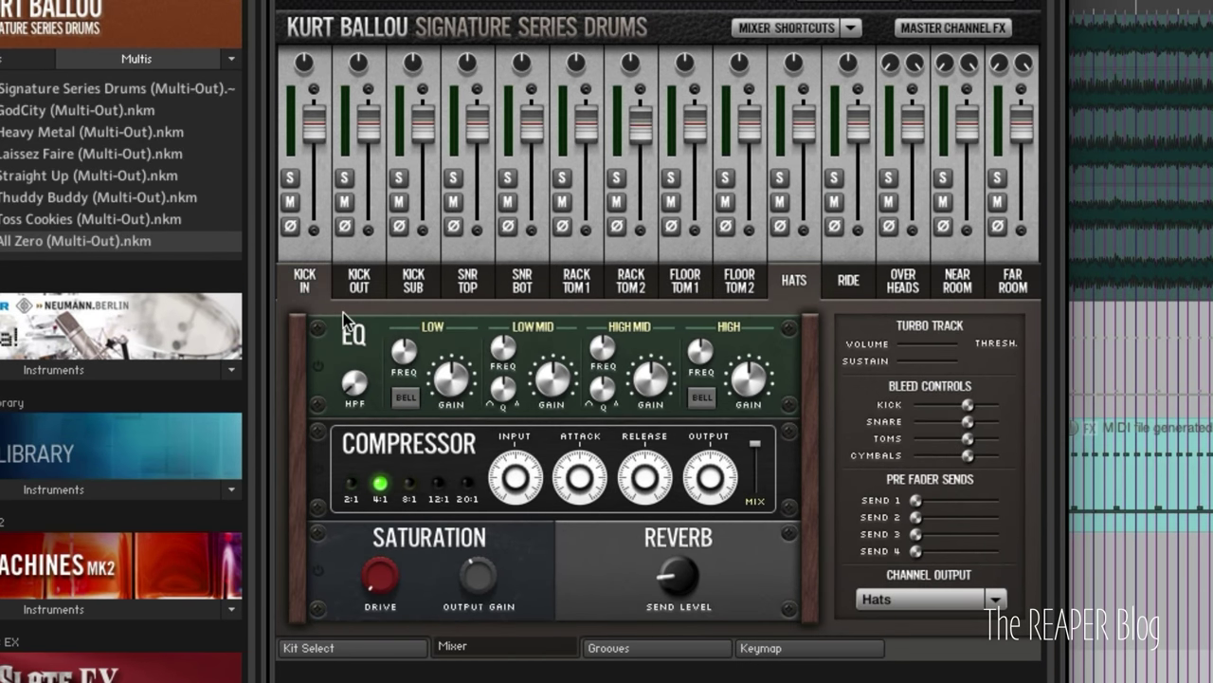
pyautogui.click(359, 279)
pyautogui.click(413, 280)
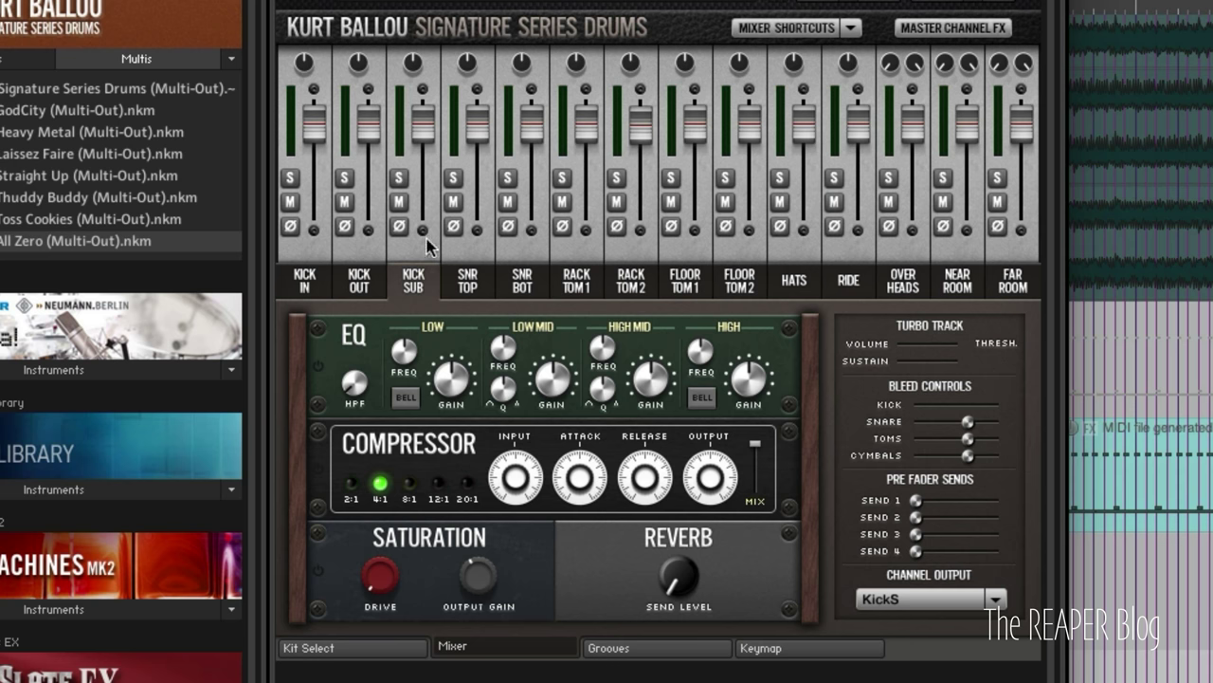
pyautogui.click(469, 281)
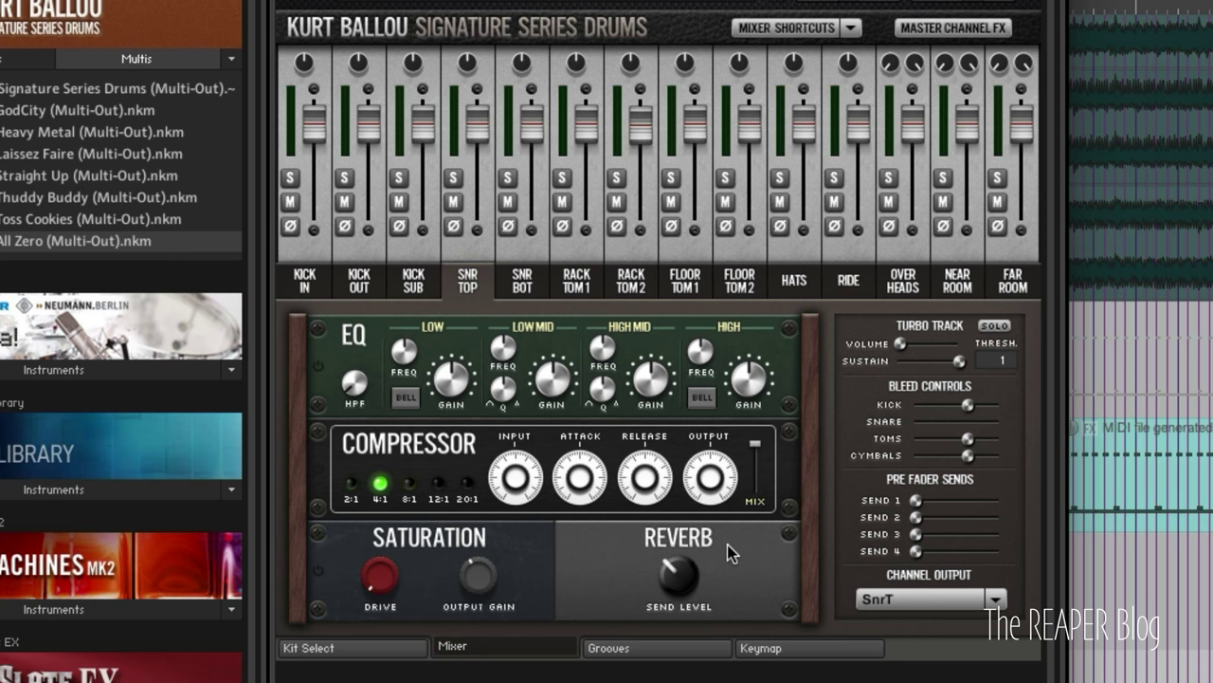
# - Browse the Grooves page's six MIDI folders, from 01 Converge Songs through 06 Fills
pyautogui.click(690, 648)
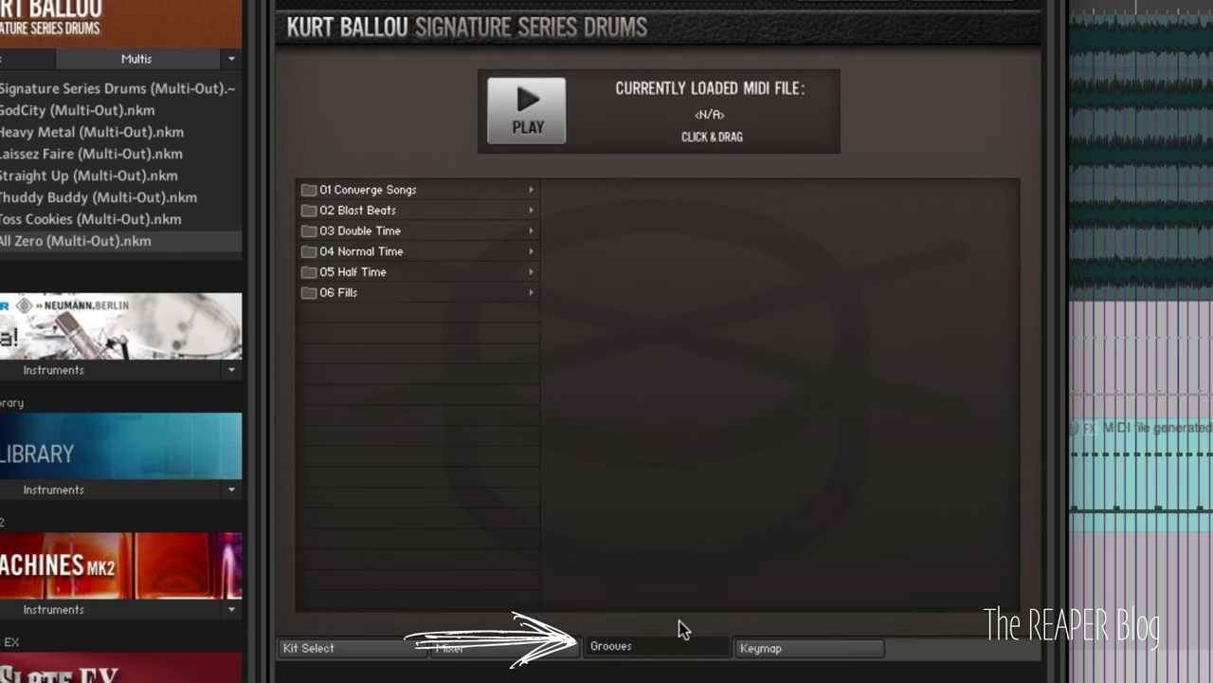
pyautogui.click(313, 192)
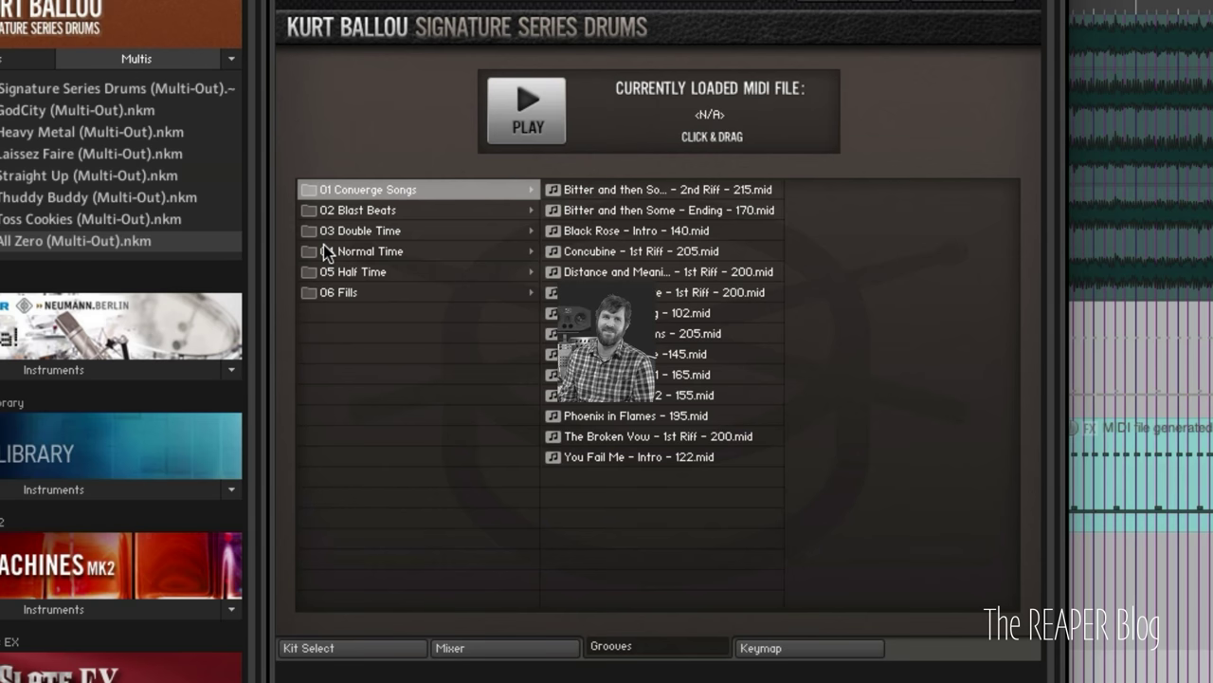
pyautogui.click(316, 212)
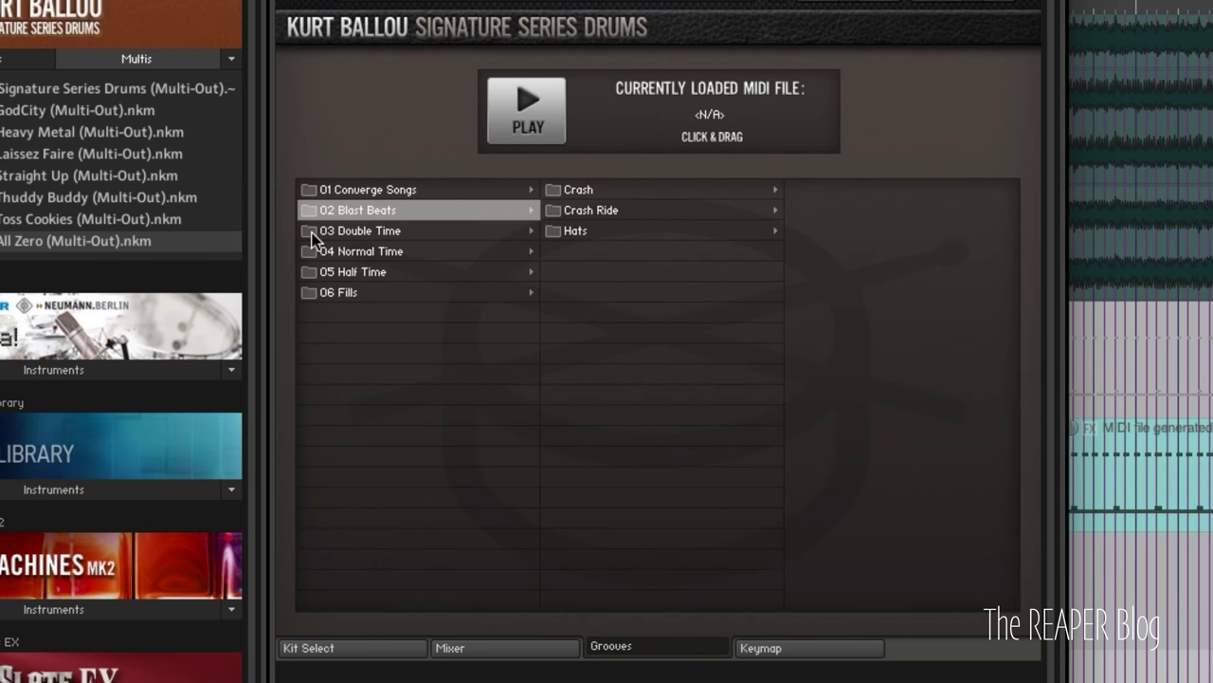
pyautogui.click(311, 237)
pyautogui.click(313, 254)
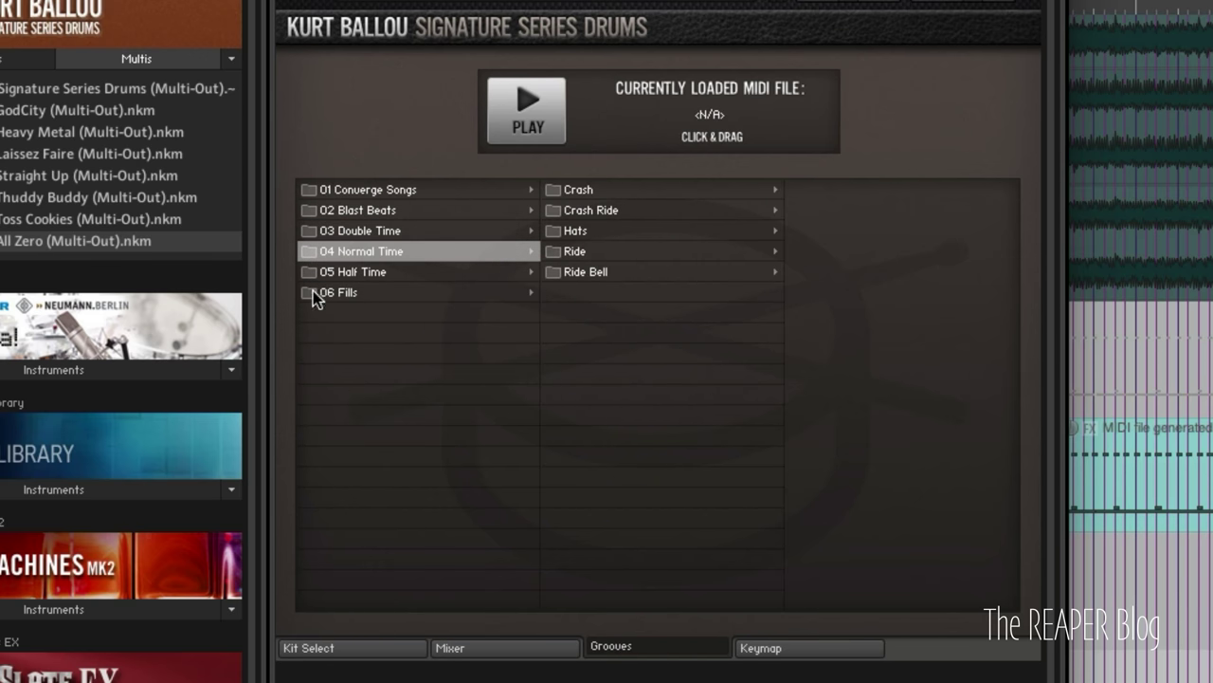
pyautogui.click(312, 273)
pyautogui.click(314, 294)
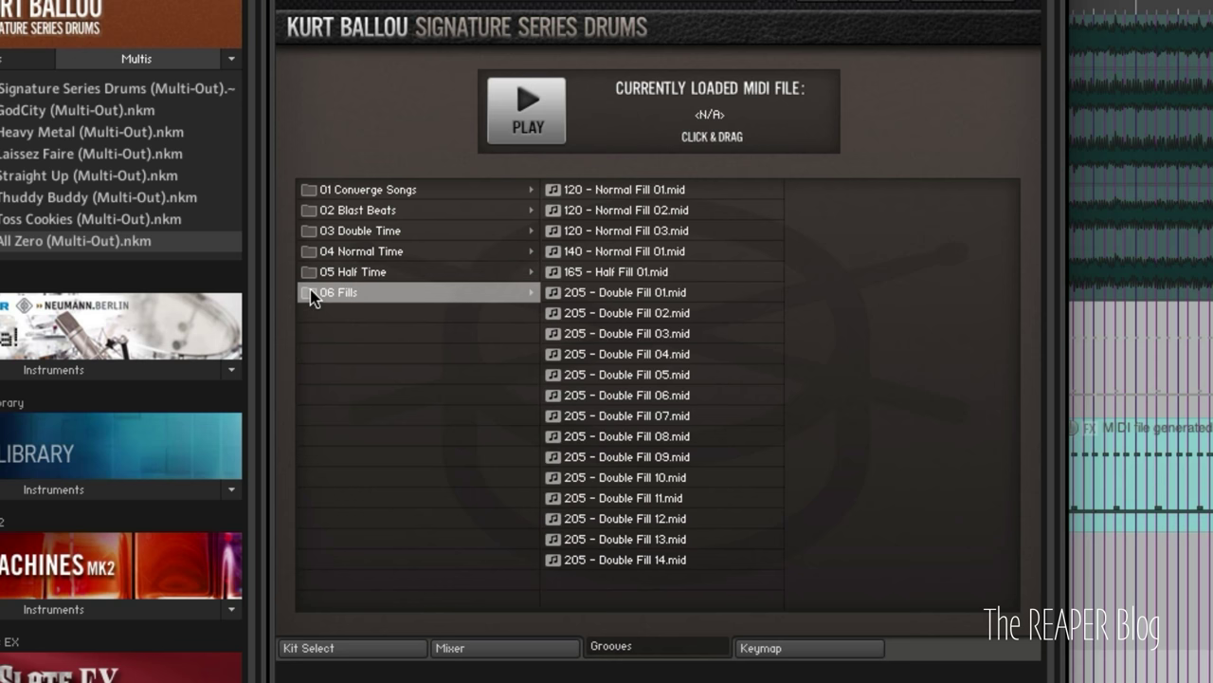
# - Browse the Crash, Crash Ride, Hats, Ride and Ride Bell subfolders of 04 Normal Time, ending on Crash Ride
pyautogui.click(313, 252)
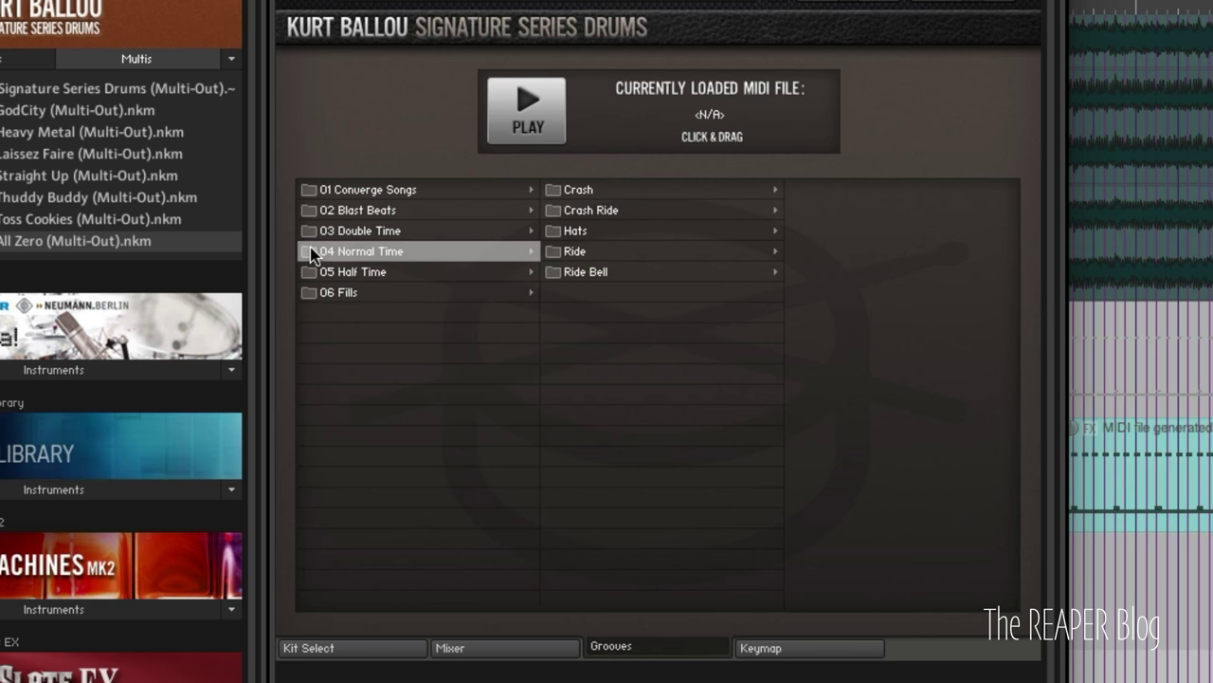
pyautogui.click(558, 191)
pyautogui.click(546, 210)
pyautogui.click(546, 226)
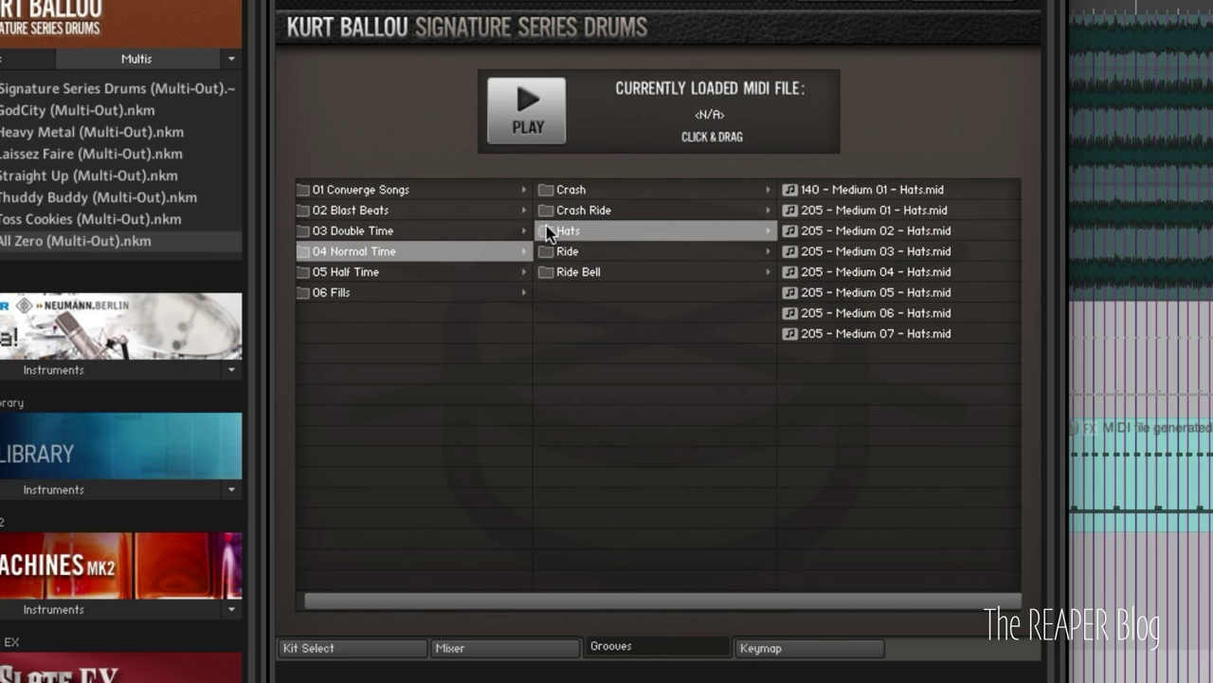
pyautogui.click(547, 251)
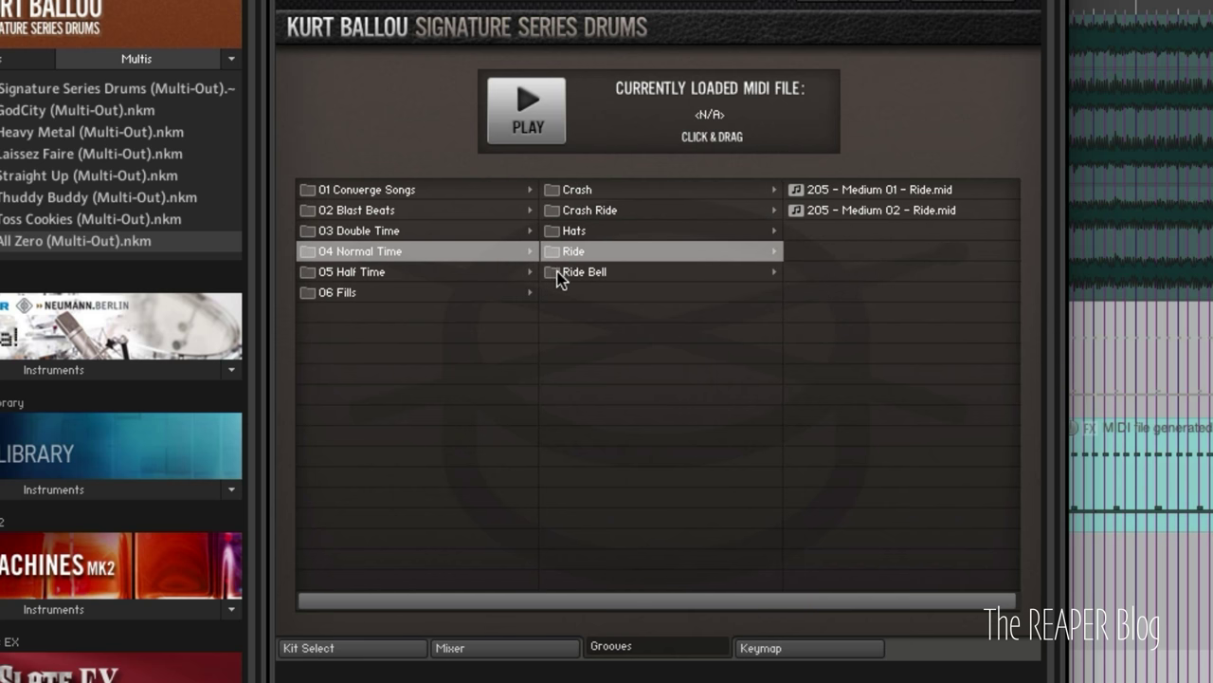
pyautogui.click(553, 272)
pyautogui.click(542, 209)
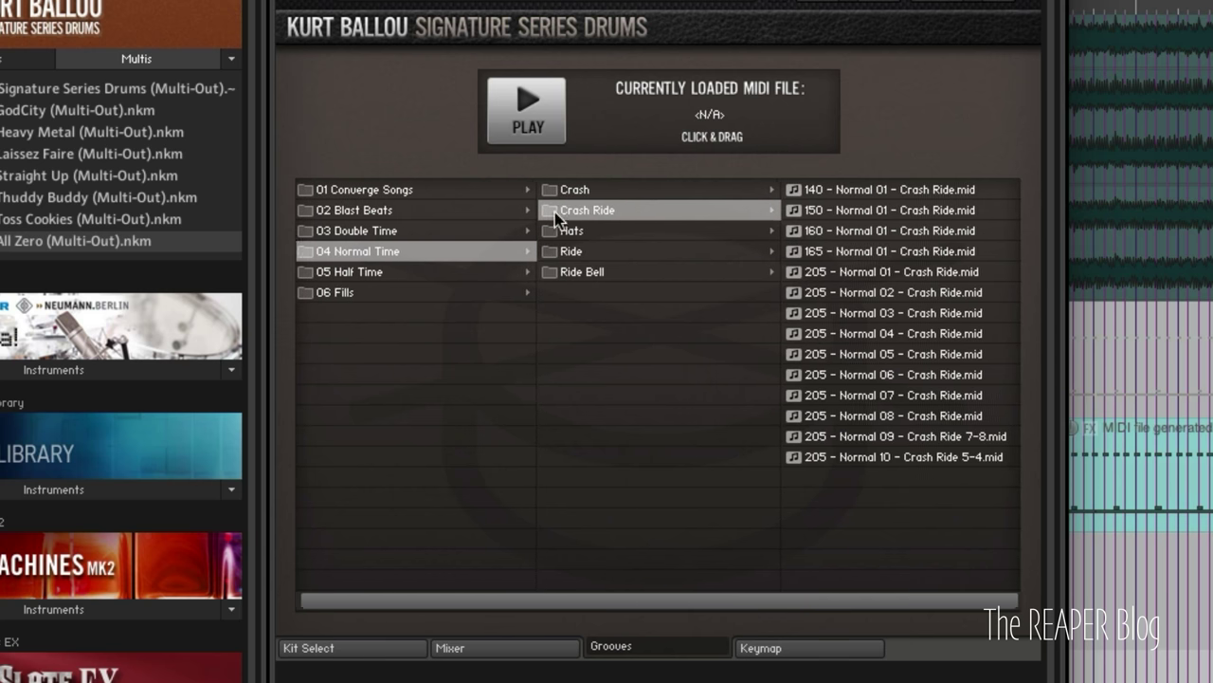
# - Preview the grooves 140 - Normal 01 - Crash Ride and 205 - Normal 01 - Crash Ride, and stop playback
pyautogui.click(877, 189)
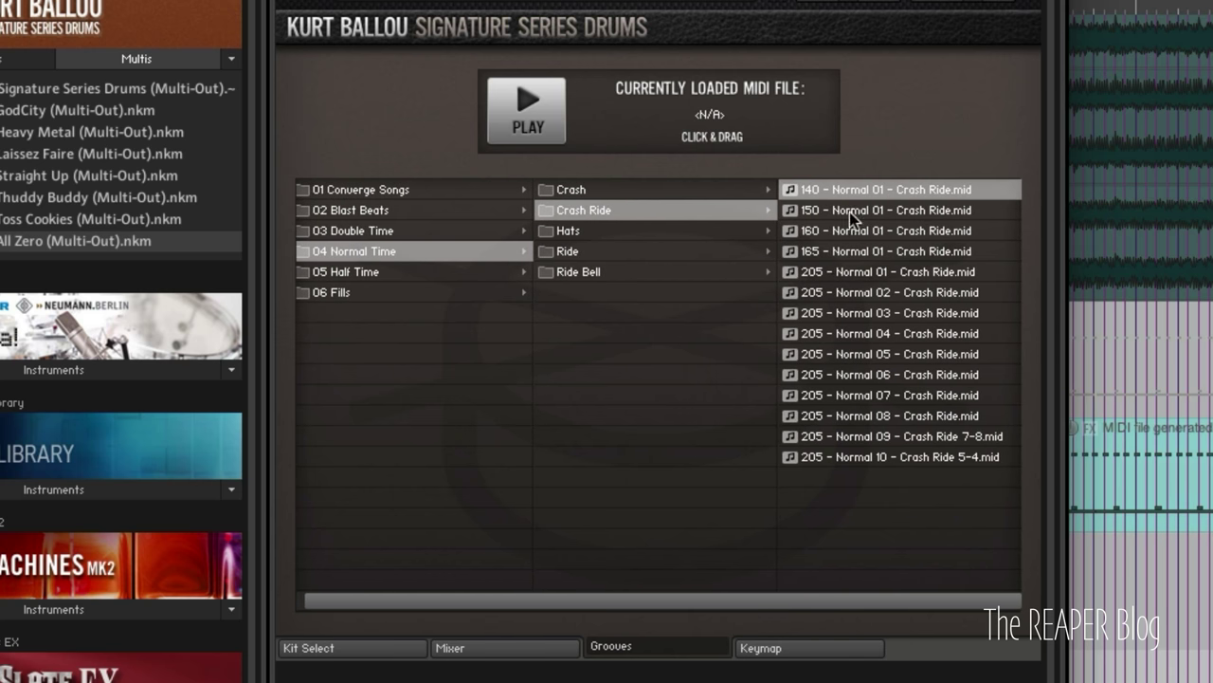
pyautogui.click(529, 109)
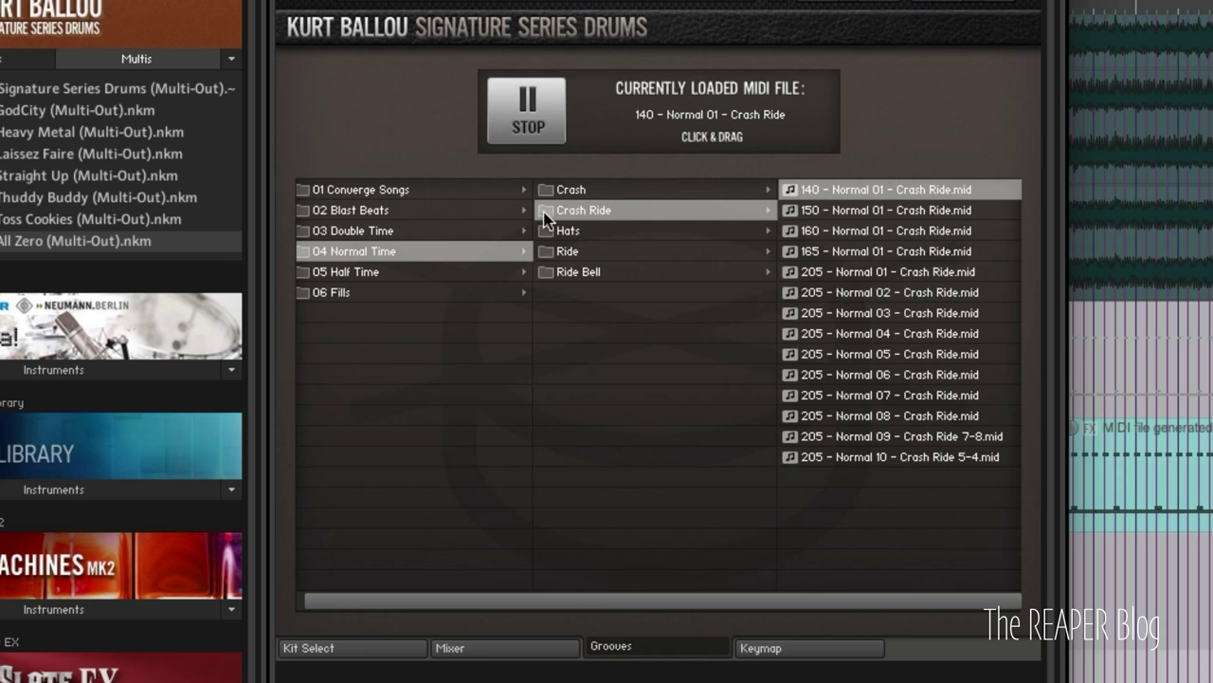
pyautogui.click(841, 273)
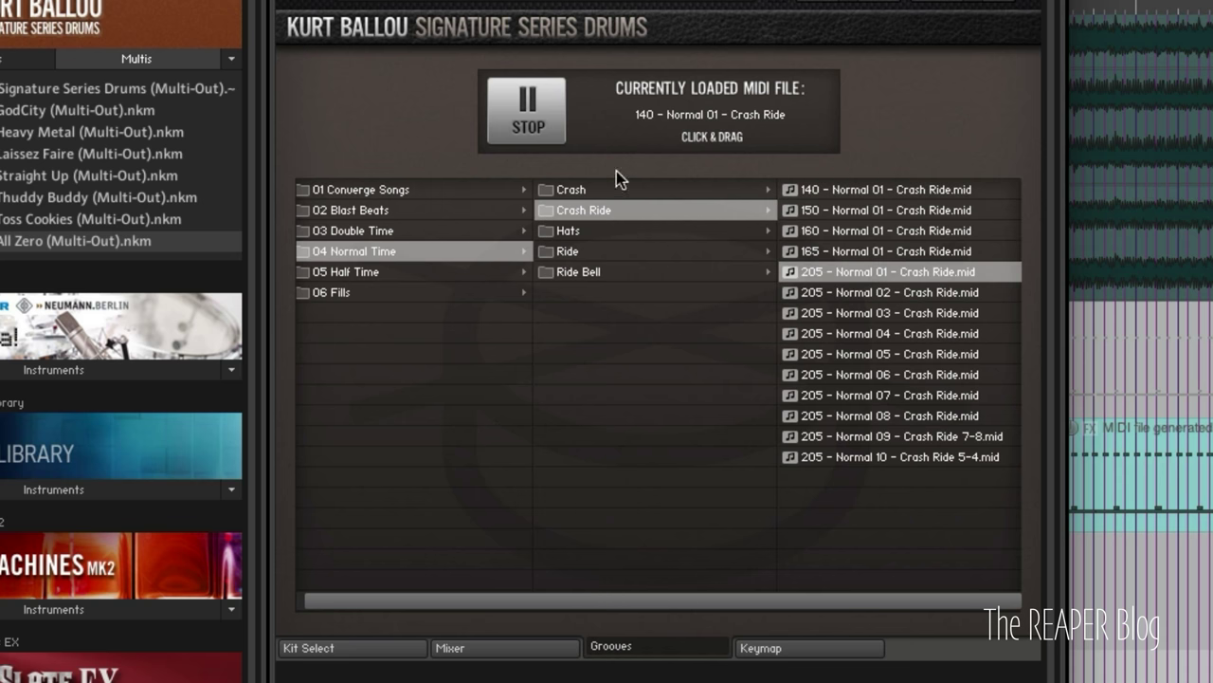
pyautogui.click(522, 112)
pyautogui.click(519, 113)
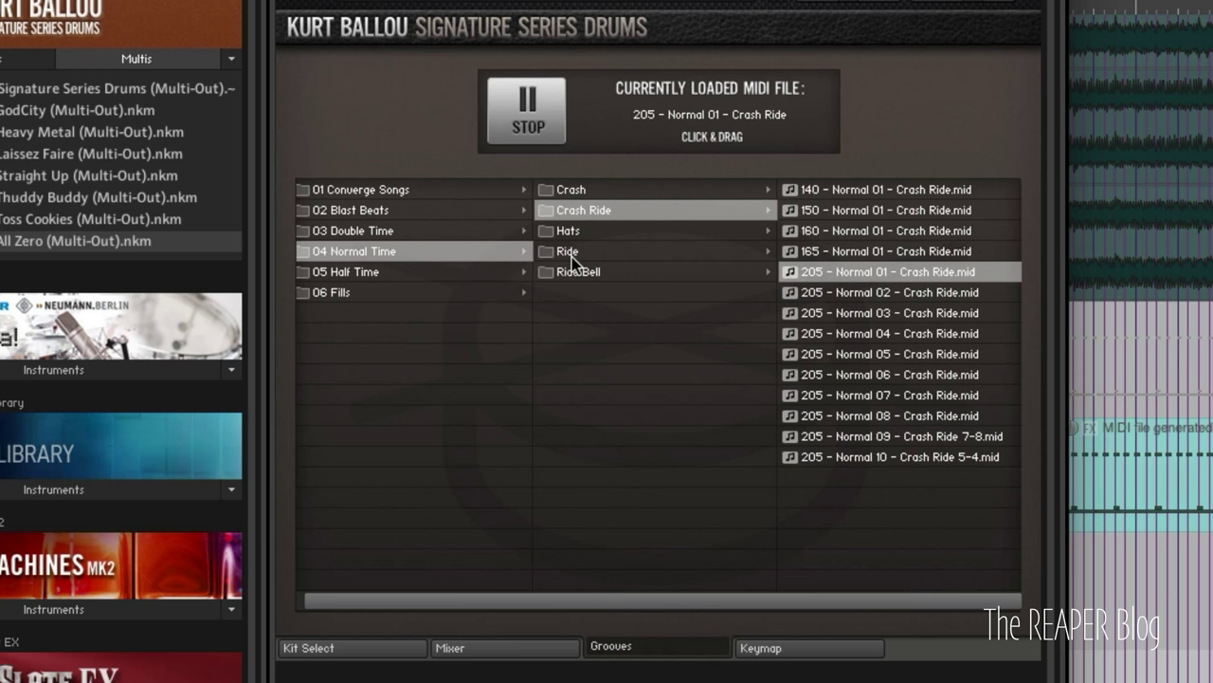
pyautogui.click(533, 106)
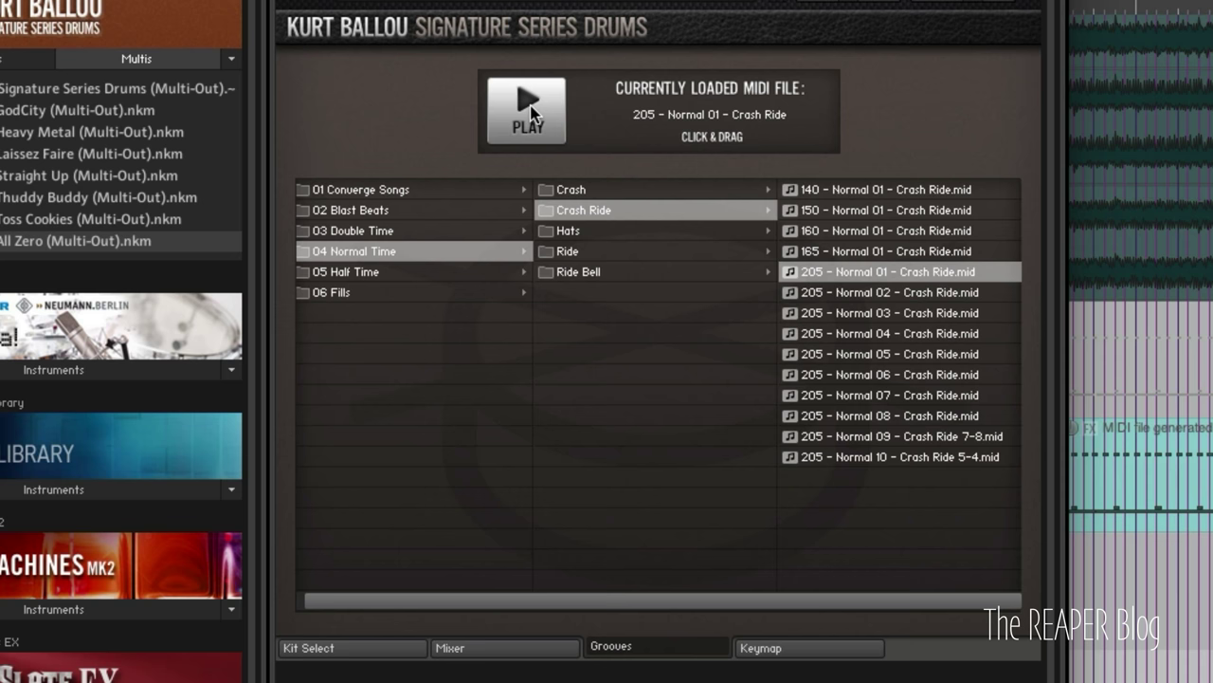
# - Return the drum instrument to its Kit Select page and close the Kontakt window
pyautogui.click(385, 650)
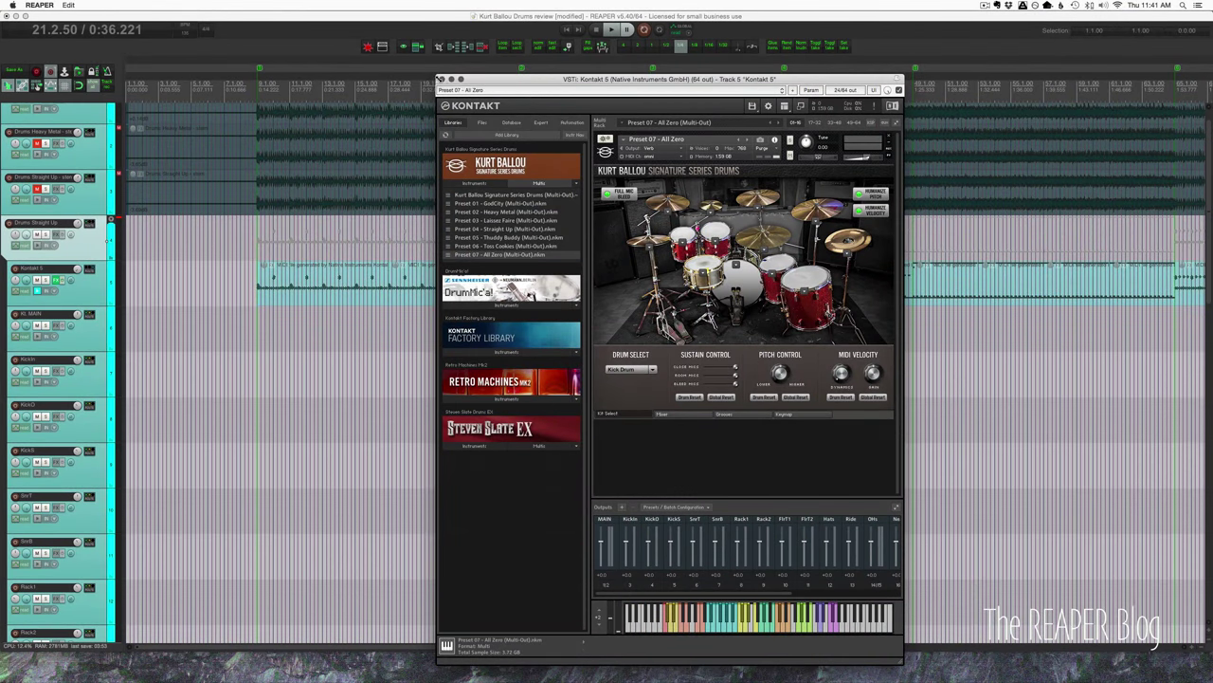
pyautogui.click(439, 79)
# - Unmute the AH Guitars folder track below the scratch guitar tracks
pyautogui.scroll(-6, 437, 130)
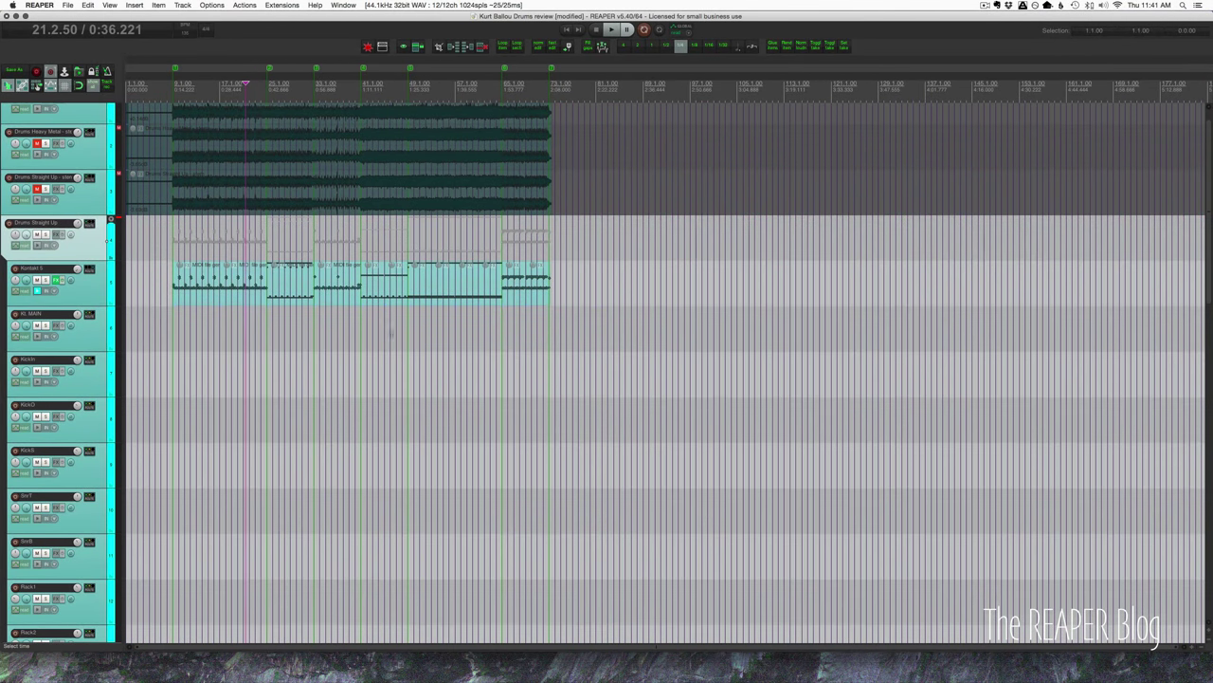
pyautogui.scroll(-4, 384, 334)
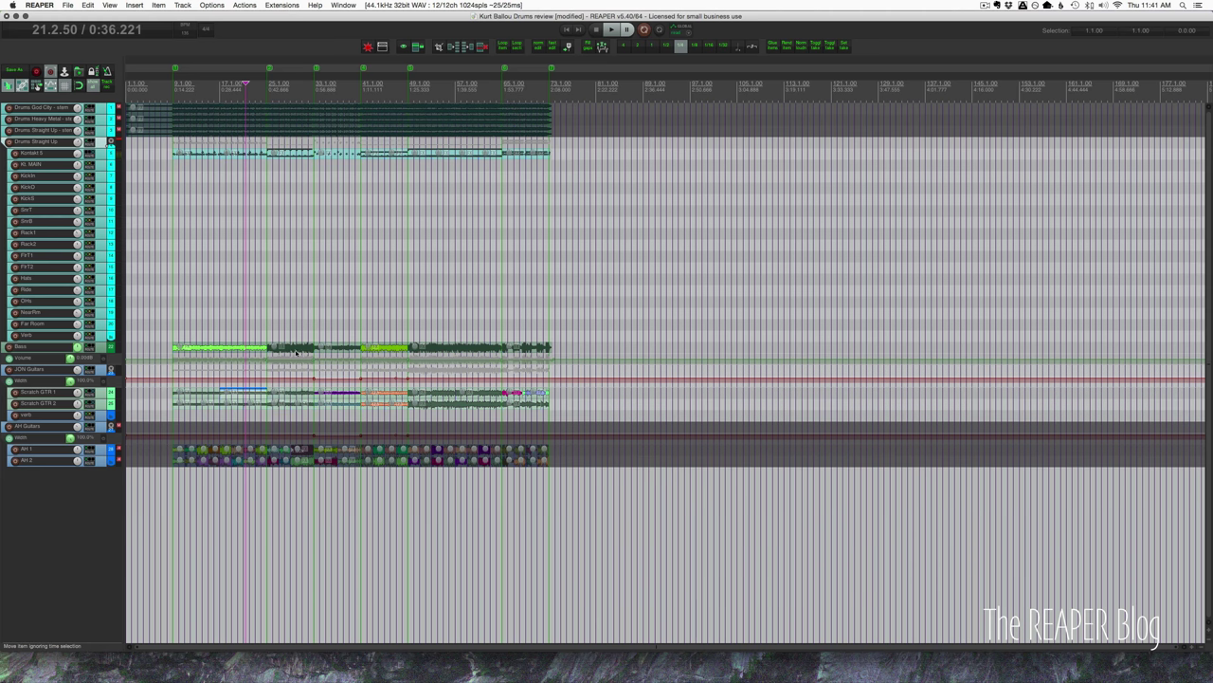
pyautogui.click(102, 429)
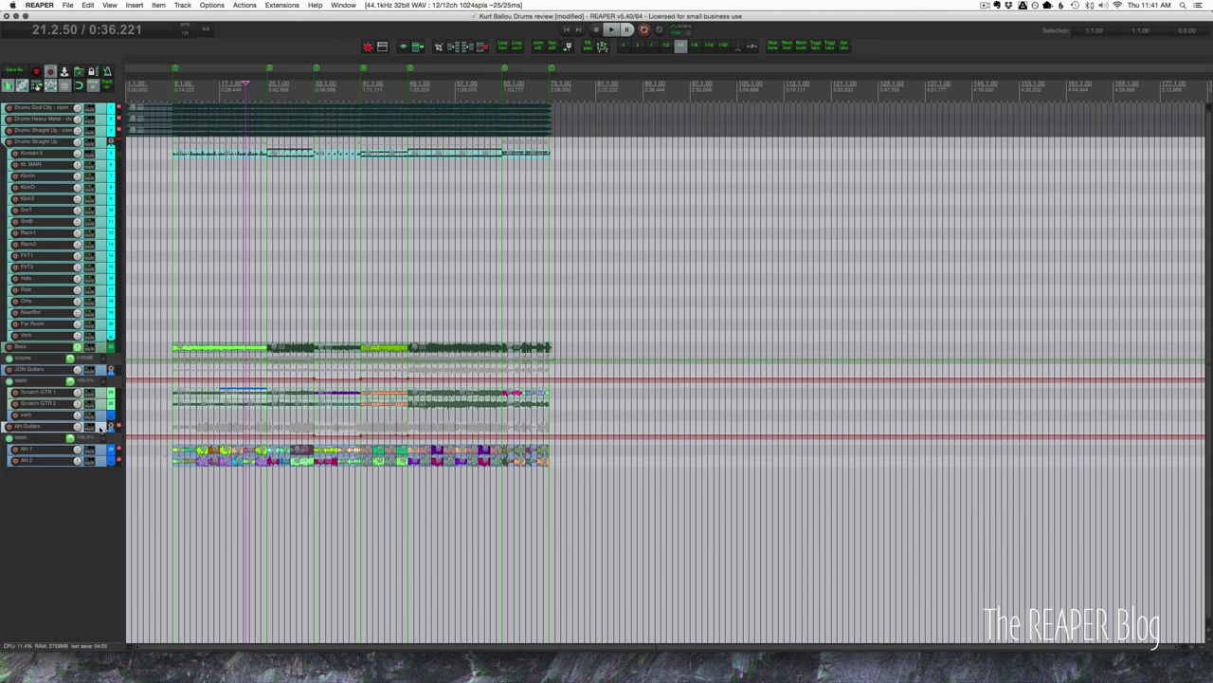
# - Select the first MIDI item on the Kontakt 5 track, placing the edit cursor at about 0:20
pyautogui.scroll(3, 172, 464)
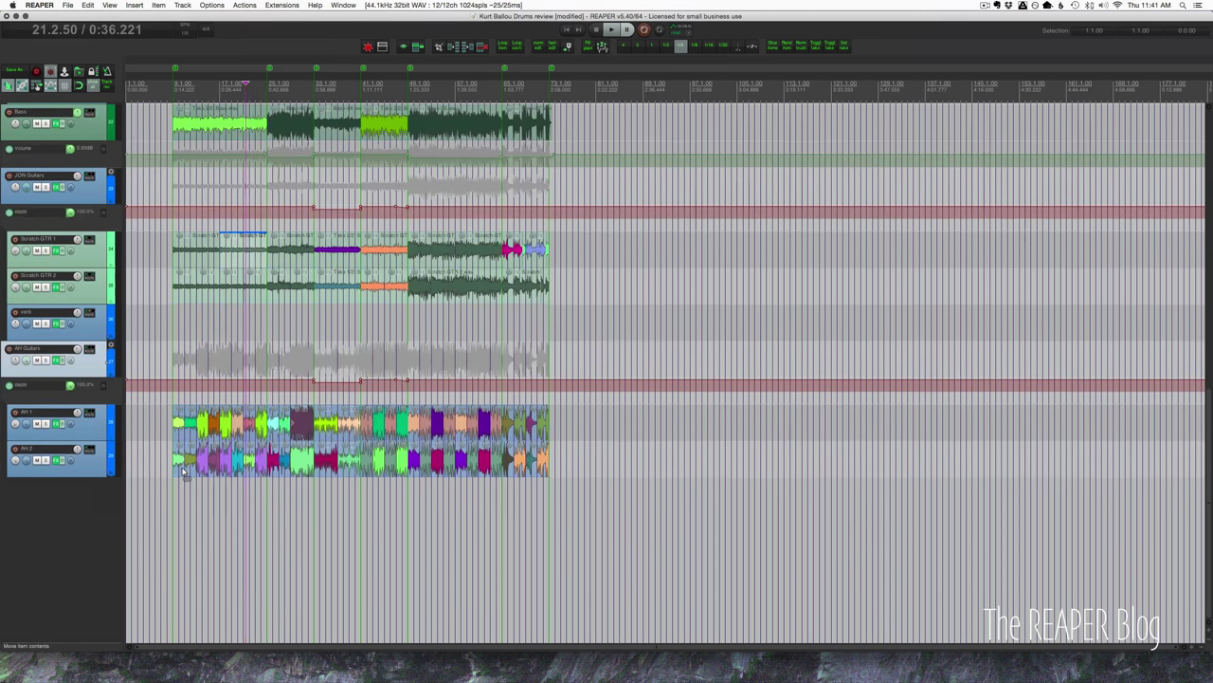
pyautogui.scroll(2, 183, 471)
pyautogui.scroll(10, 171, 417)
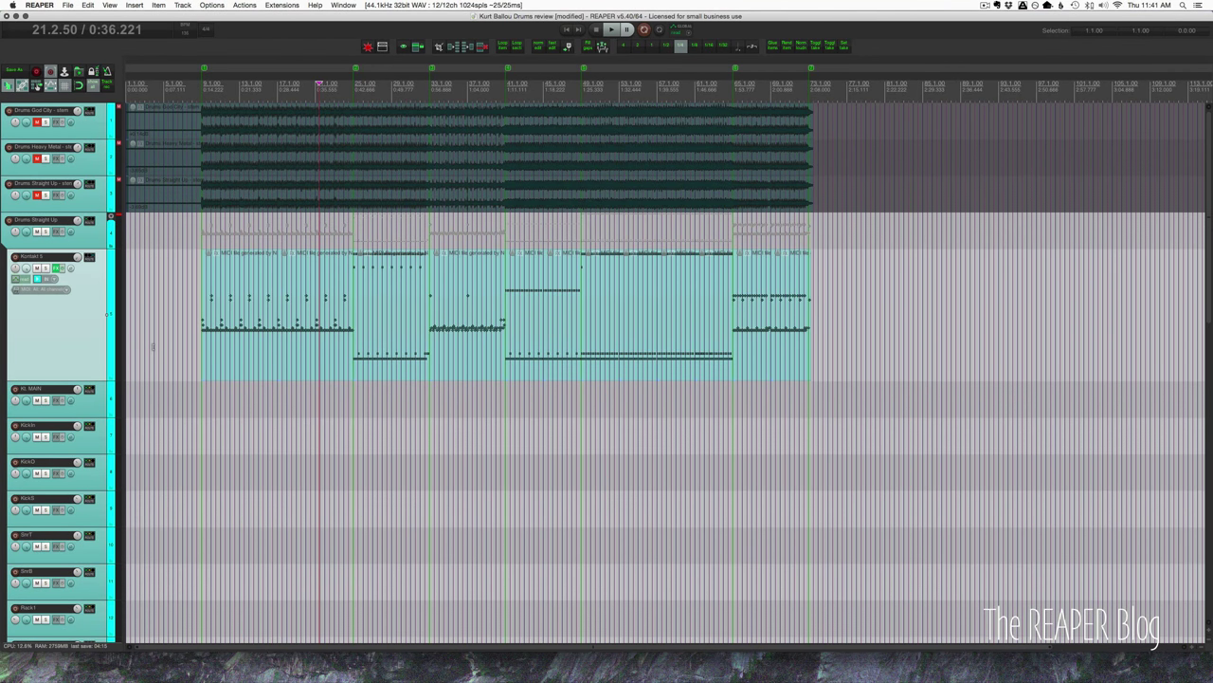
pyautogui.click(233, 344)
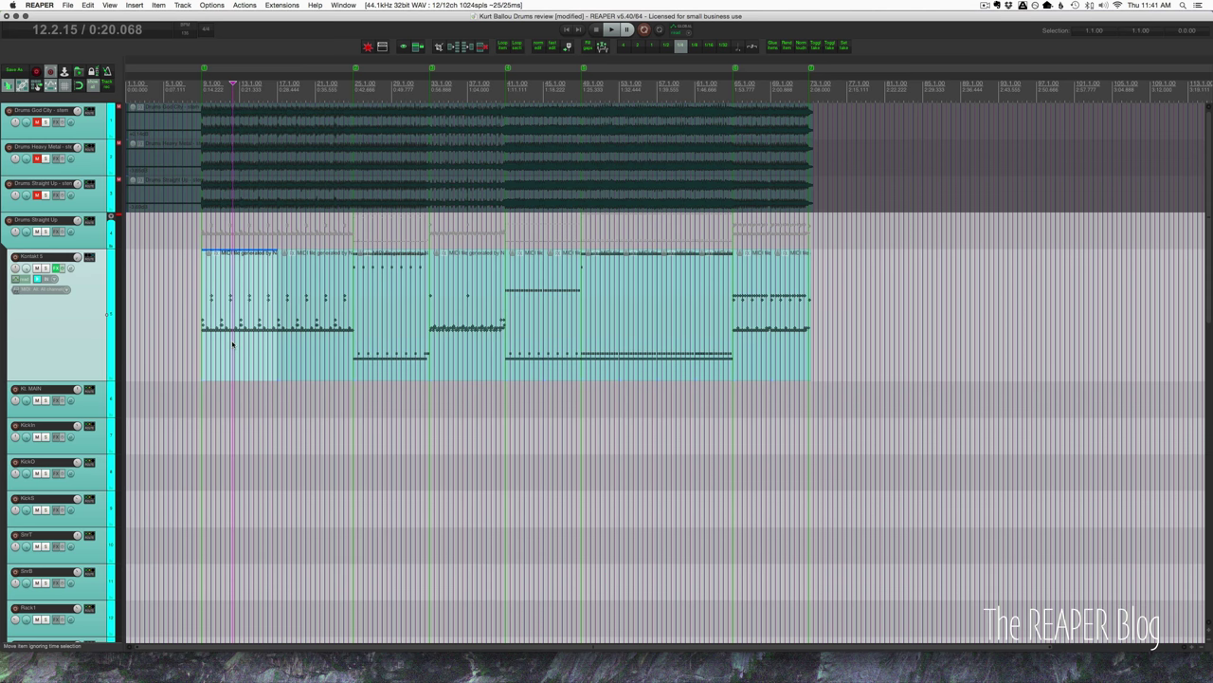
pyautogui.hotkey('ctrl', 'z')
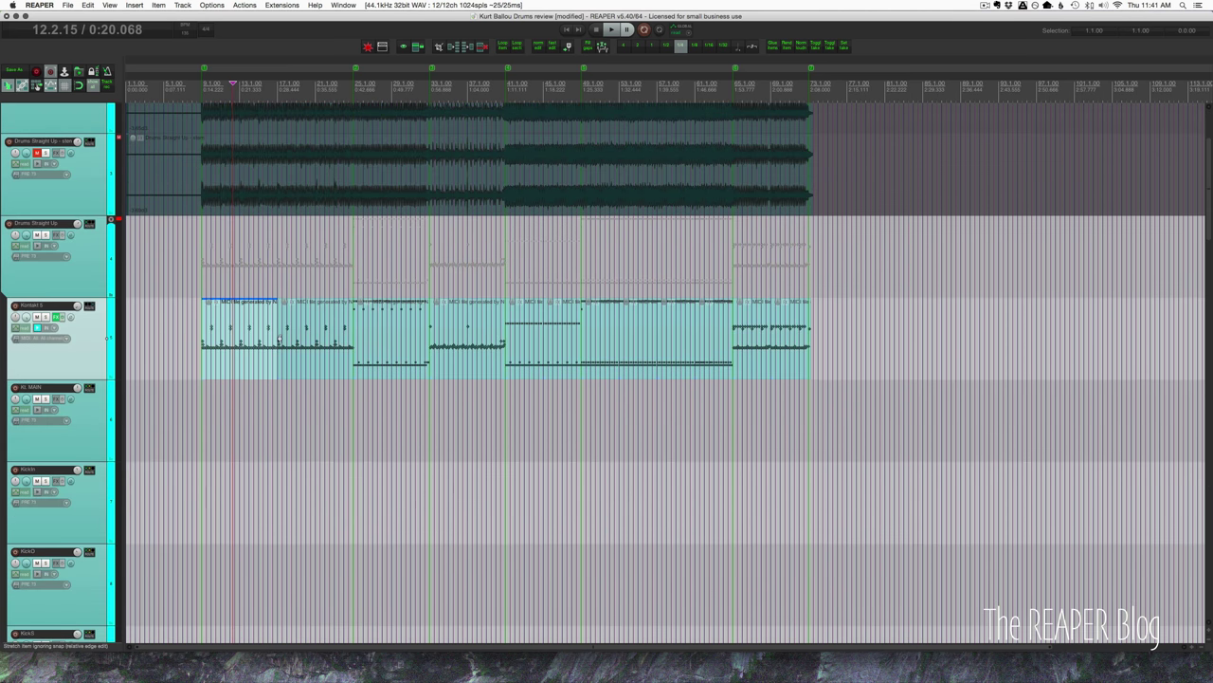
# - Show the mixer and play the project from bar 9, closing the FX browser to leave room for all the mixer channels
pyautogui.hotkey('shift', 'f')
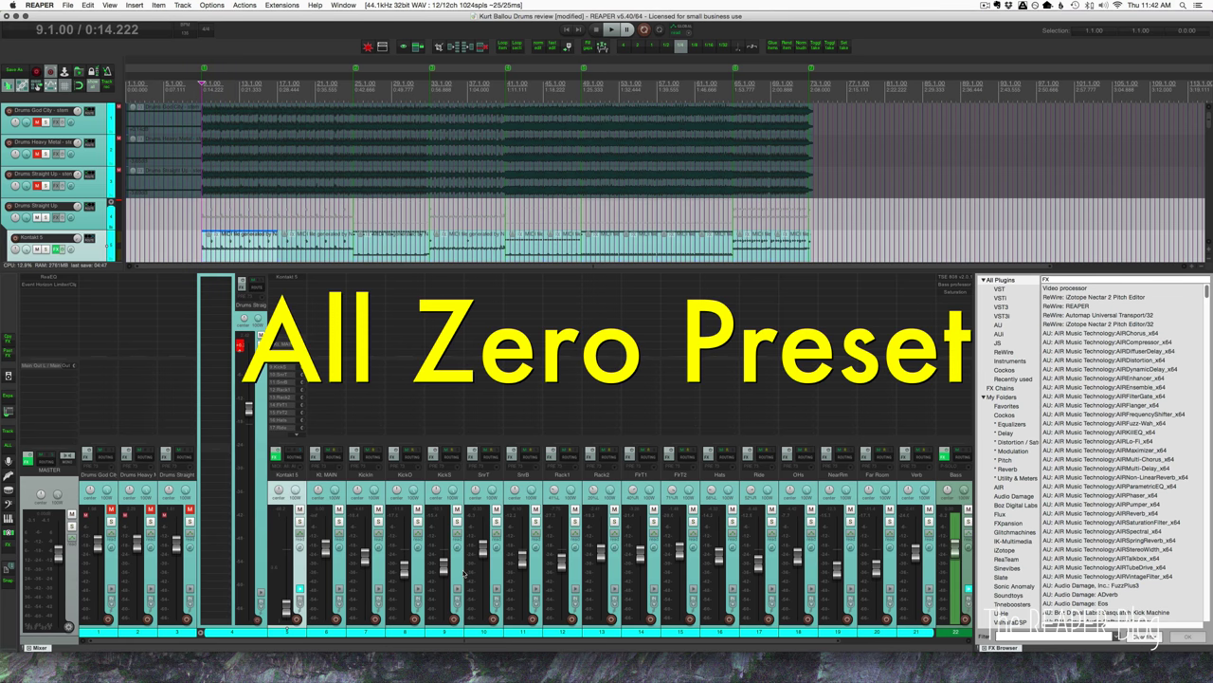
pyautogui.press('space')
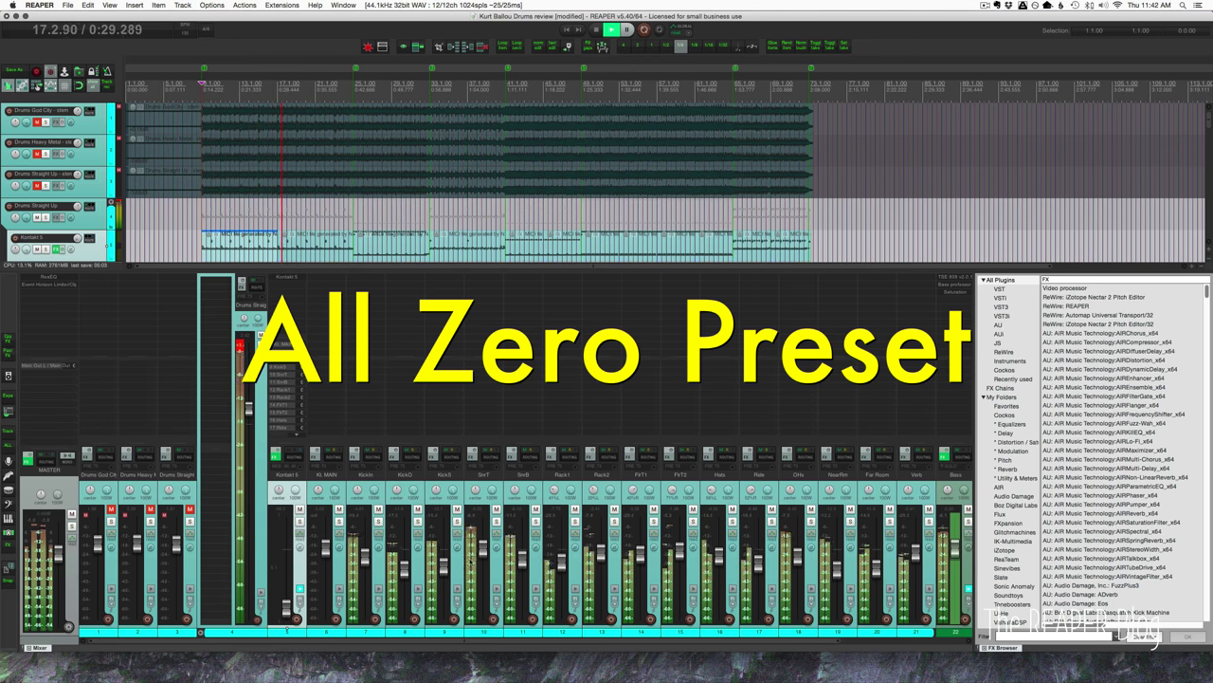
pyautogui.moveTo(586, 646); pyautogui.dragTo(736, 646)
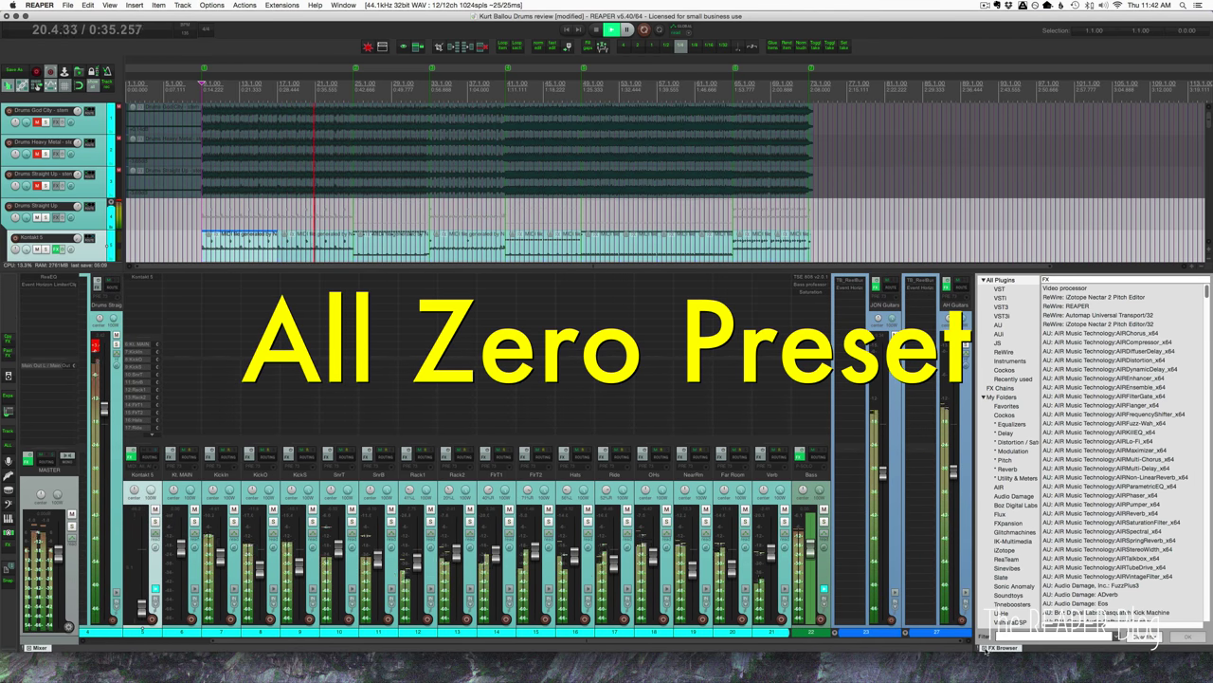
pyautogui.hotkey('ctrl', 'shift', 'f')
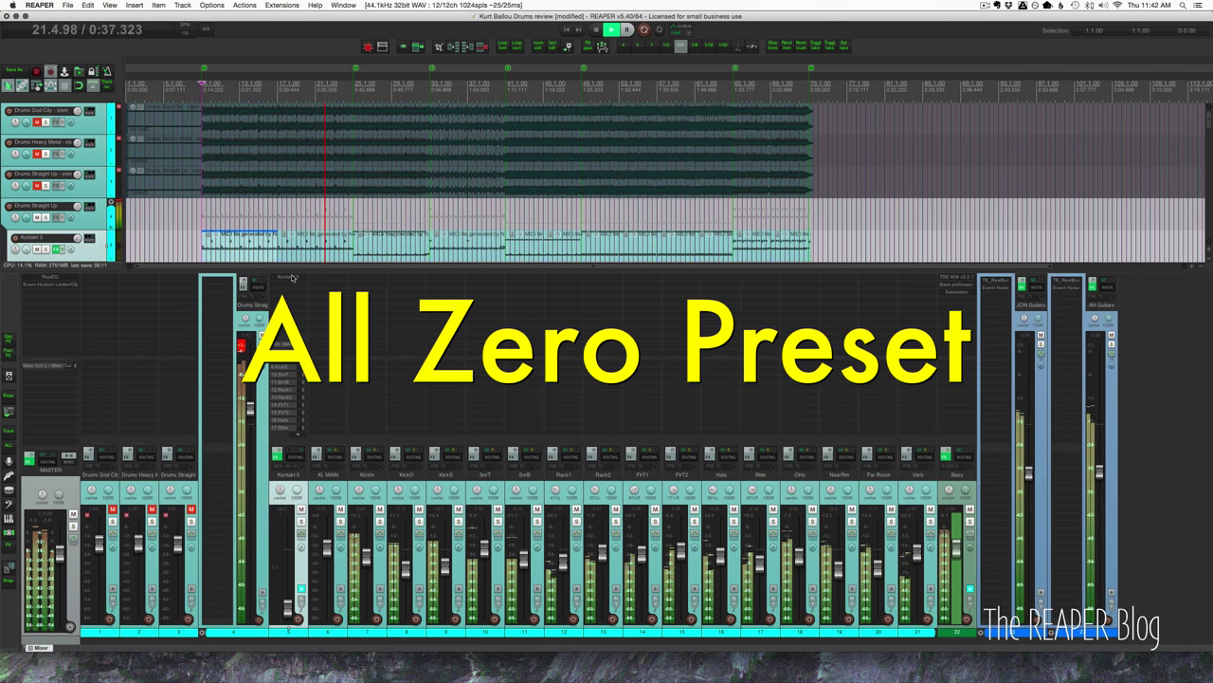
# - Open the Kontakt 5 track's instrument and reduce its window to the compact drum view on the Kit Select page, clear of the track area
pyautogui.click(285, 368)
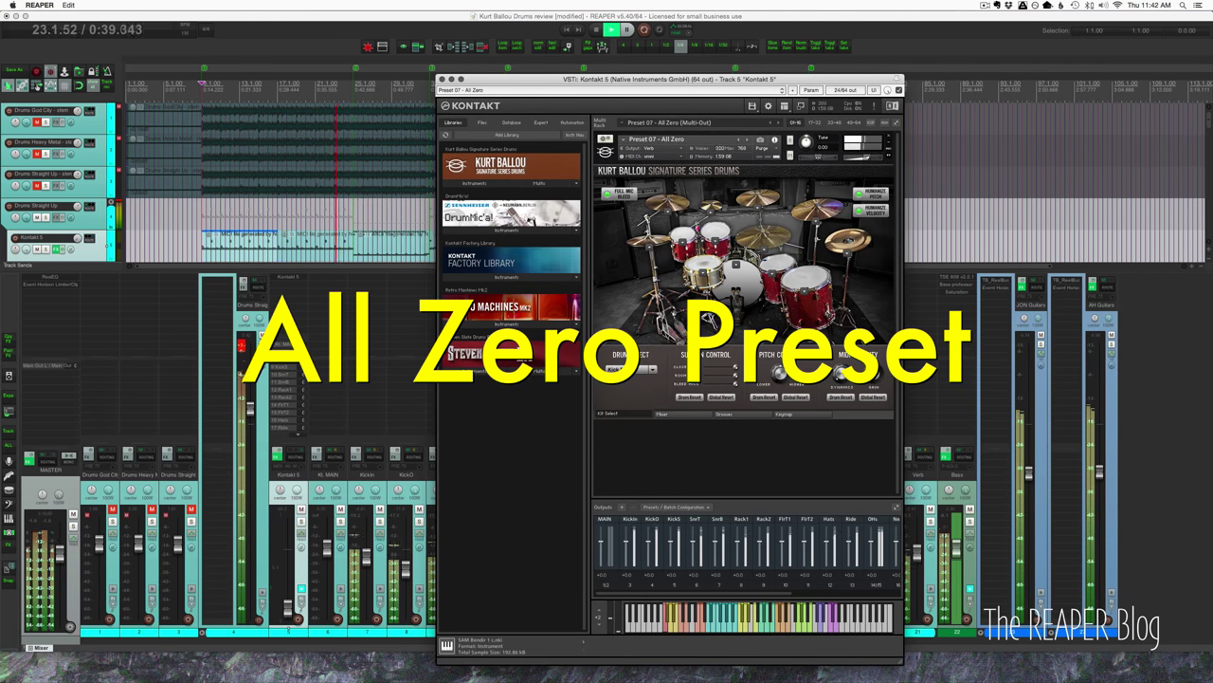
pyautogui.click(683, 414)
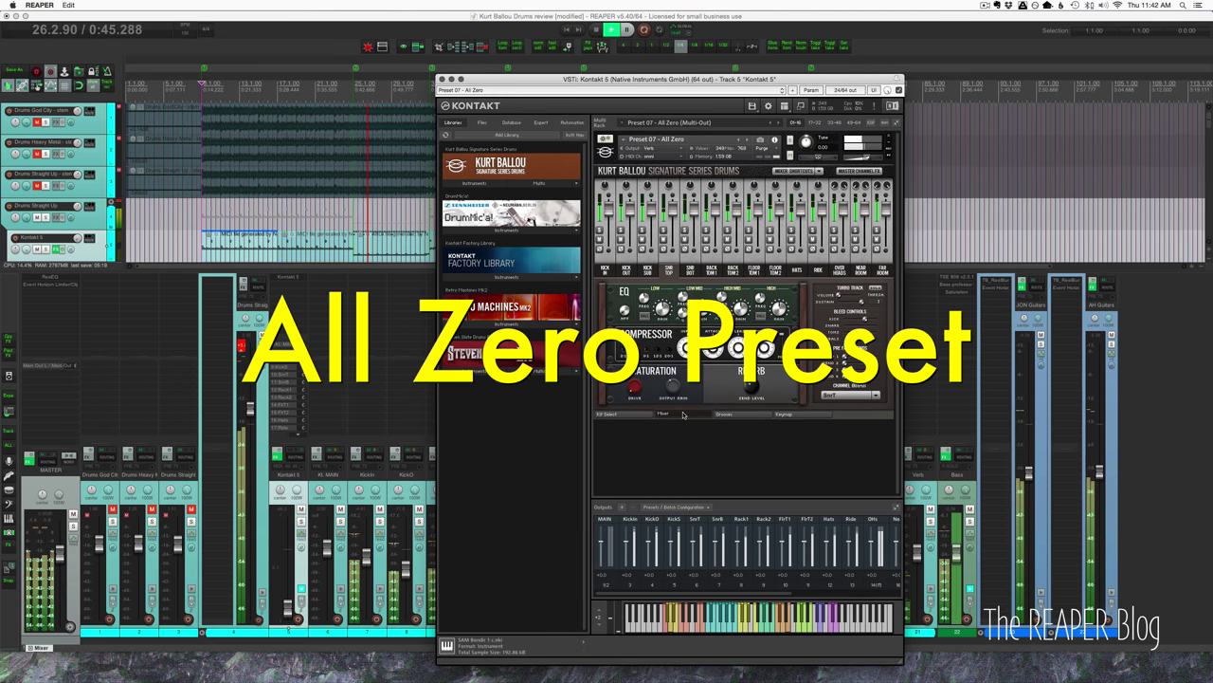
pyautogui.press('F1')
pyautogui.press('F2')
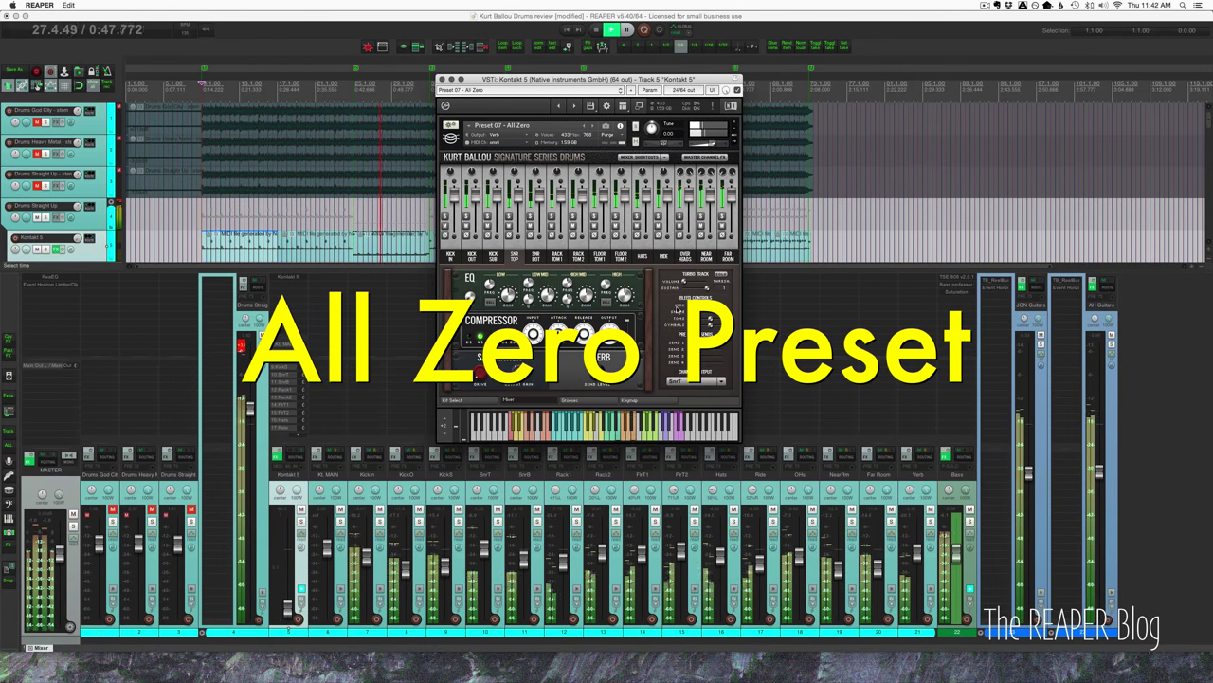
pyautogui.click(471, 401)
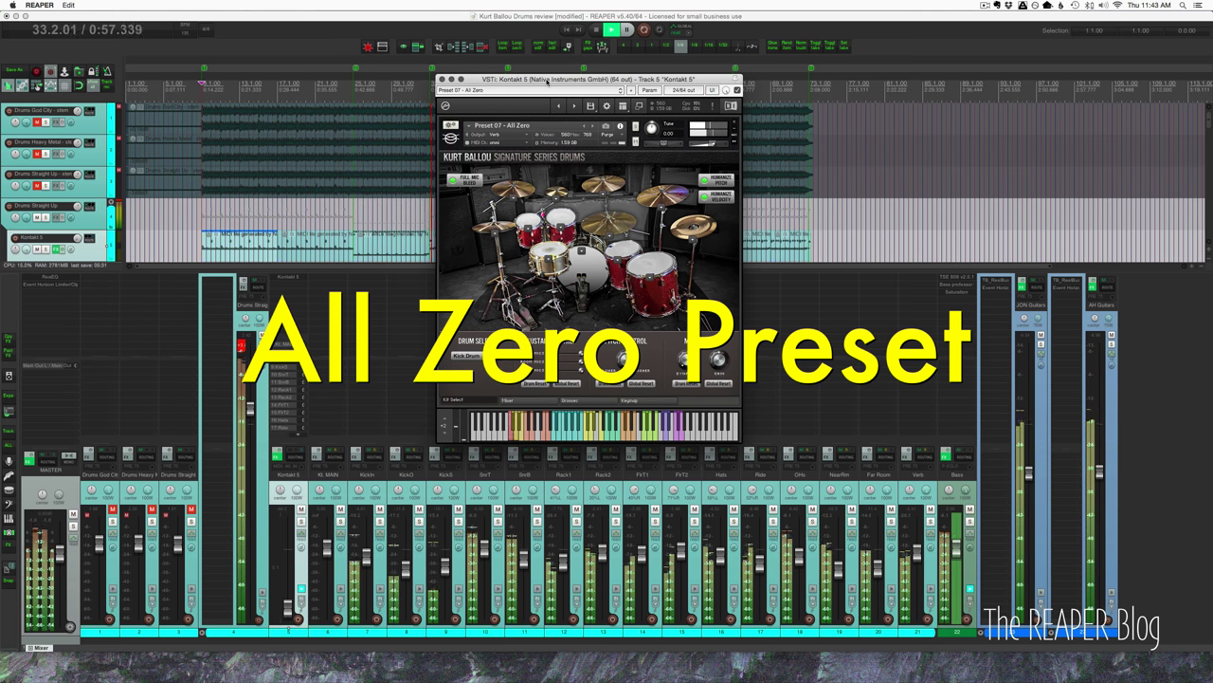
pyautogui.moveTo(546, 80); pyautogui.dragTo(925, 211)
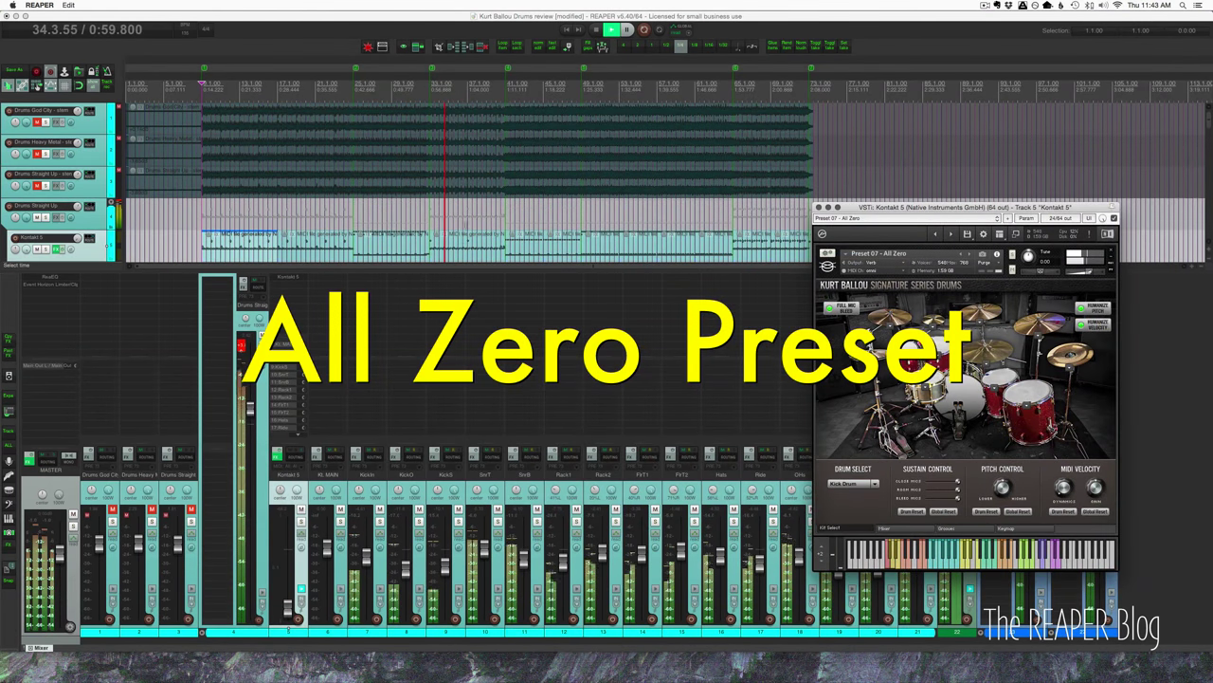
# - Examine the notes and velocities of the Kontakt 5 MIDI item starting at bar 33 in the MIDI editor, and return to the mixer
pyautogui.doubleClick(478, 239)
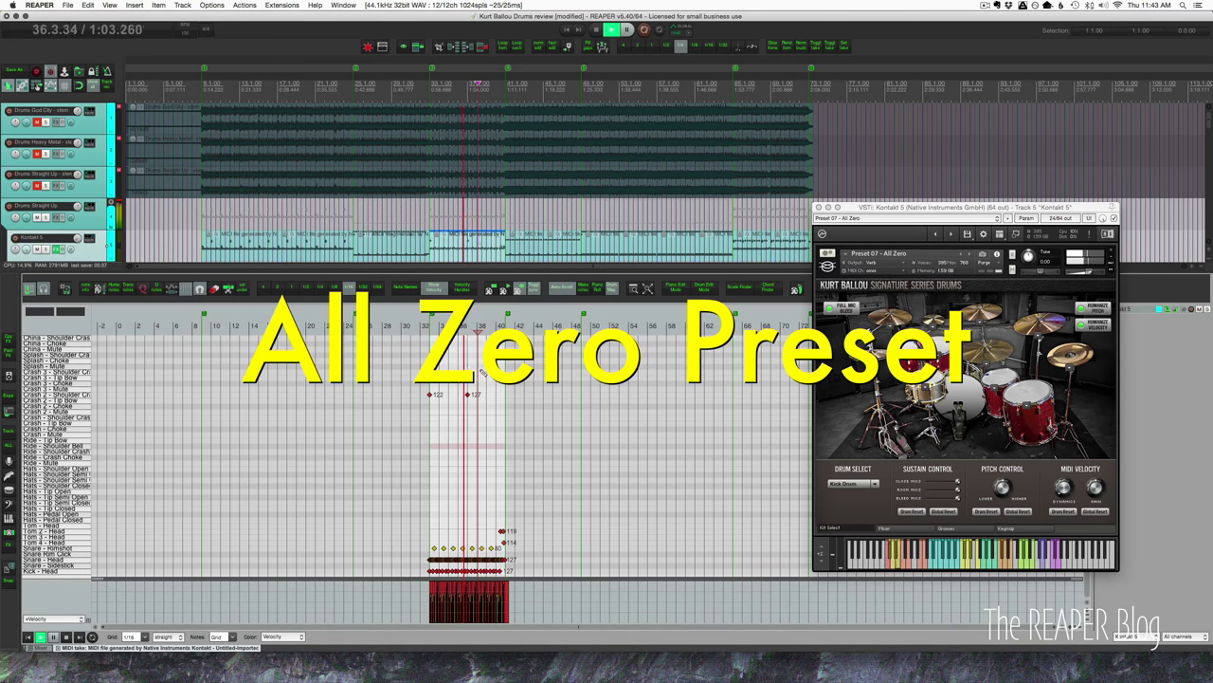
pyautogui.scroll(8, 471, 502)
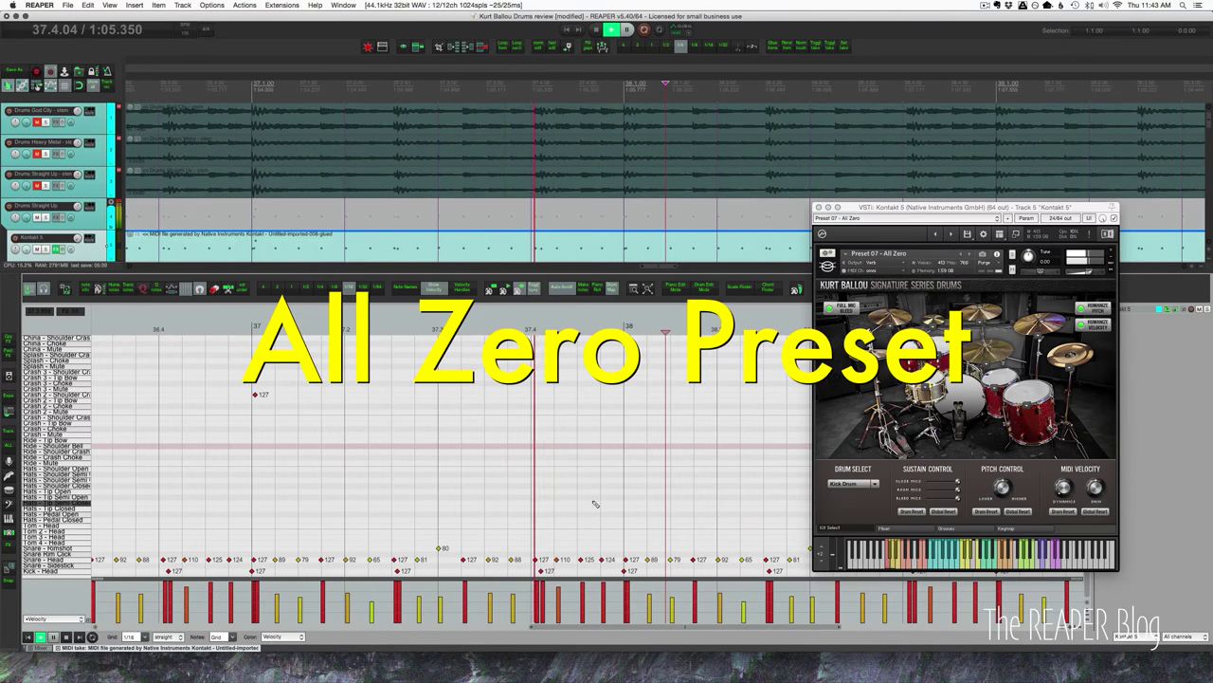
pyautogui.scroll(-3, 595, 503)
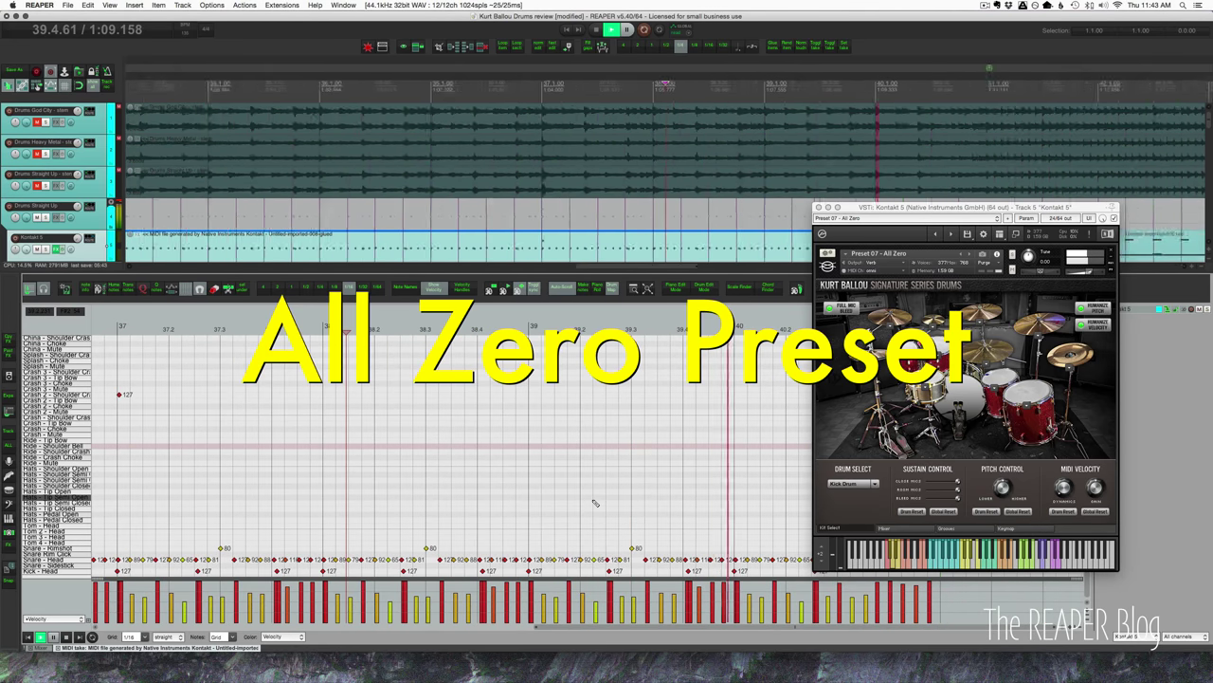
pyautogui.scroll(-3, 344, 550)
pyautogui.click(40, 647)
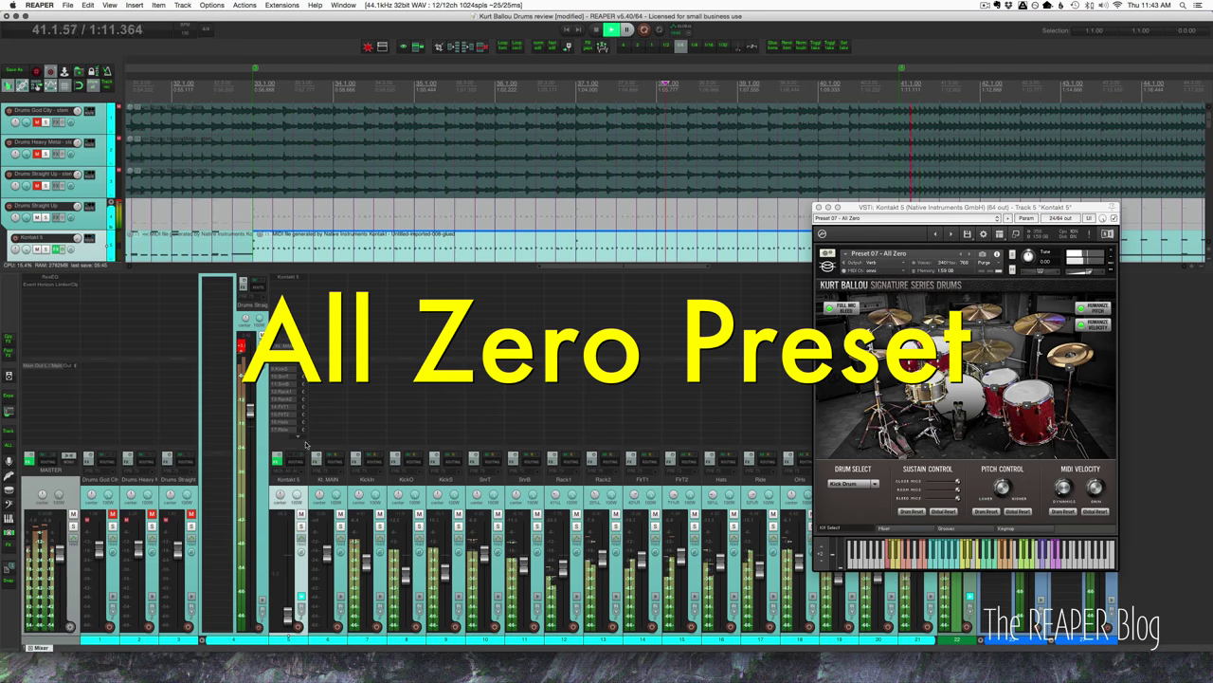
# - Listen to the All Zero preset through to the end of the song with the whole arrangement in view, and stop playback
pyautogui.scroll(-2, 664, 170)
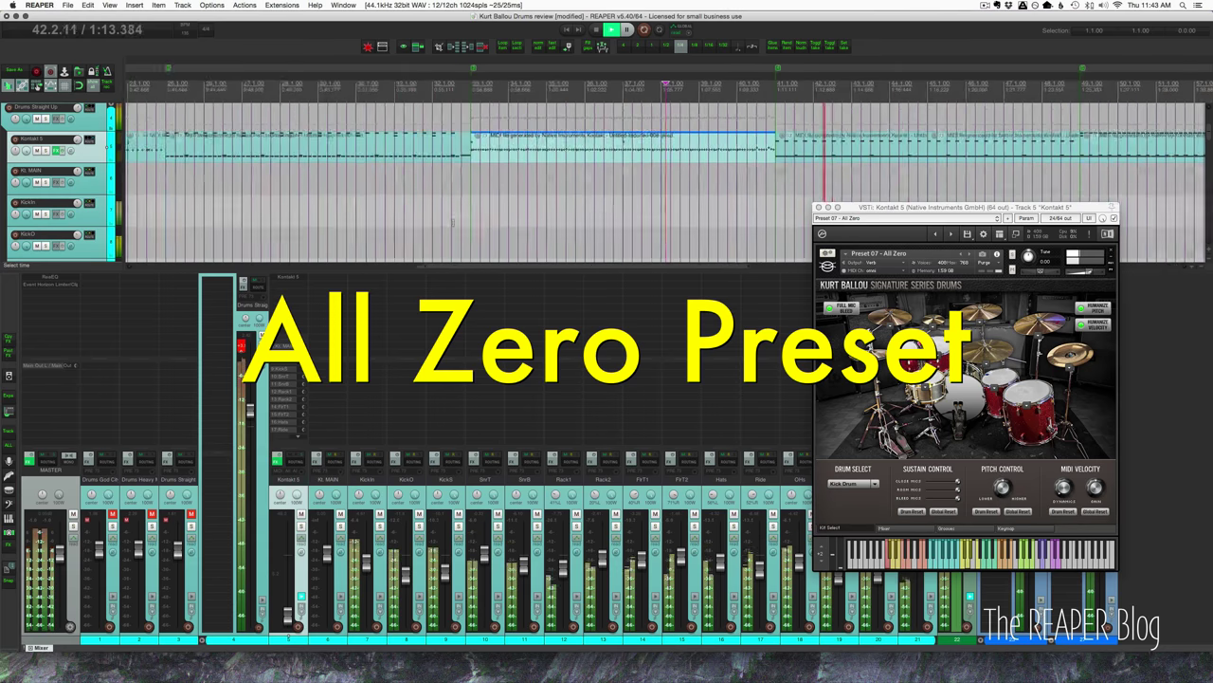
pyautogui.scroll(-2, 664, 171)
pyautogui.scroll(-3, 451, 224)
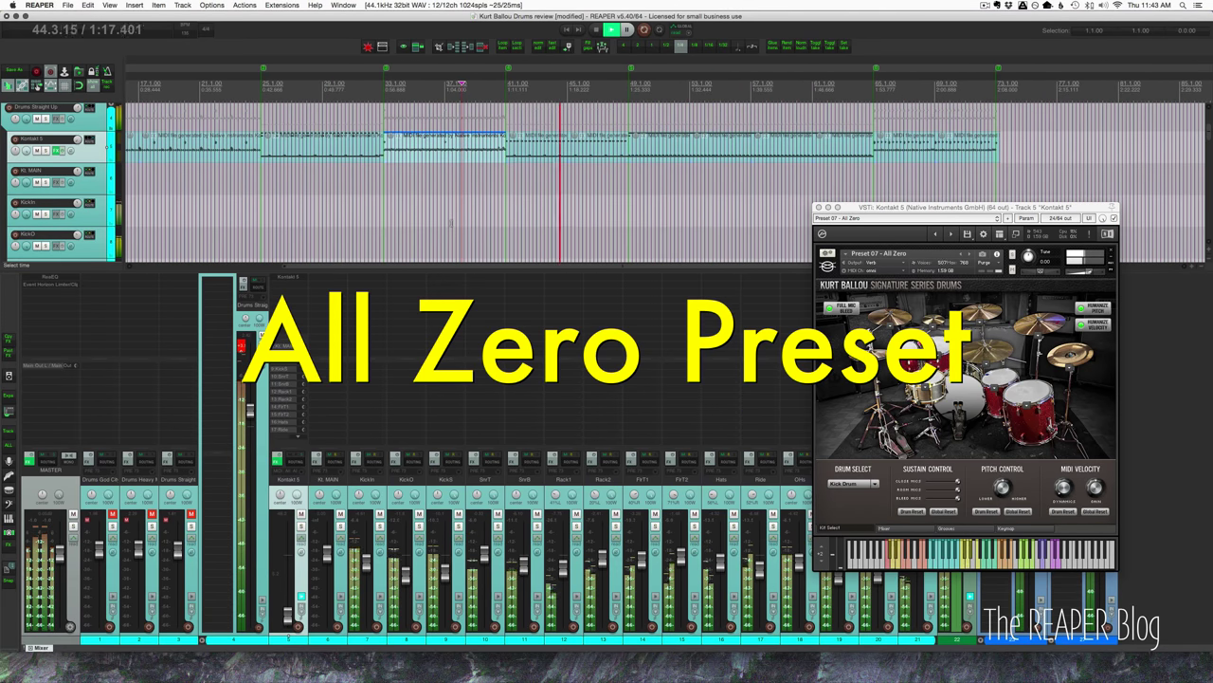
pyautogui.scroll(-2, 452, 224)
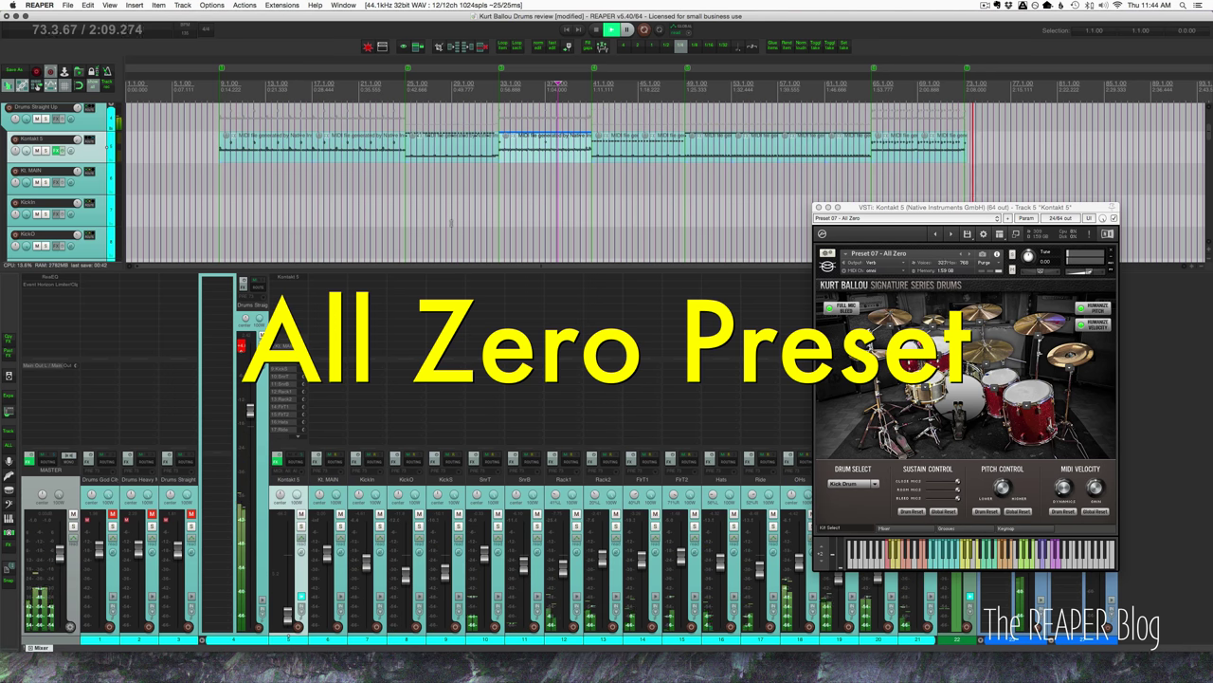
pyautogui.press('space')
# - Switch the drum instrument to its Mixer page and expand Kontakt to show the library browser and outputs section
pyautogui.moveTo(865, 208); pyautogui.dragTo(661, 185)
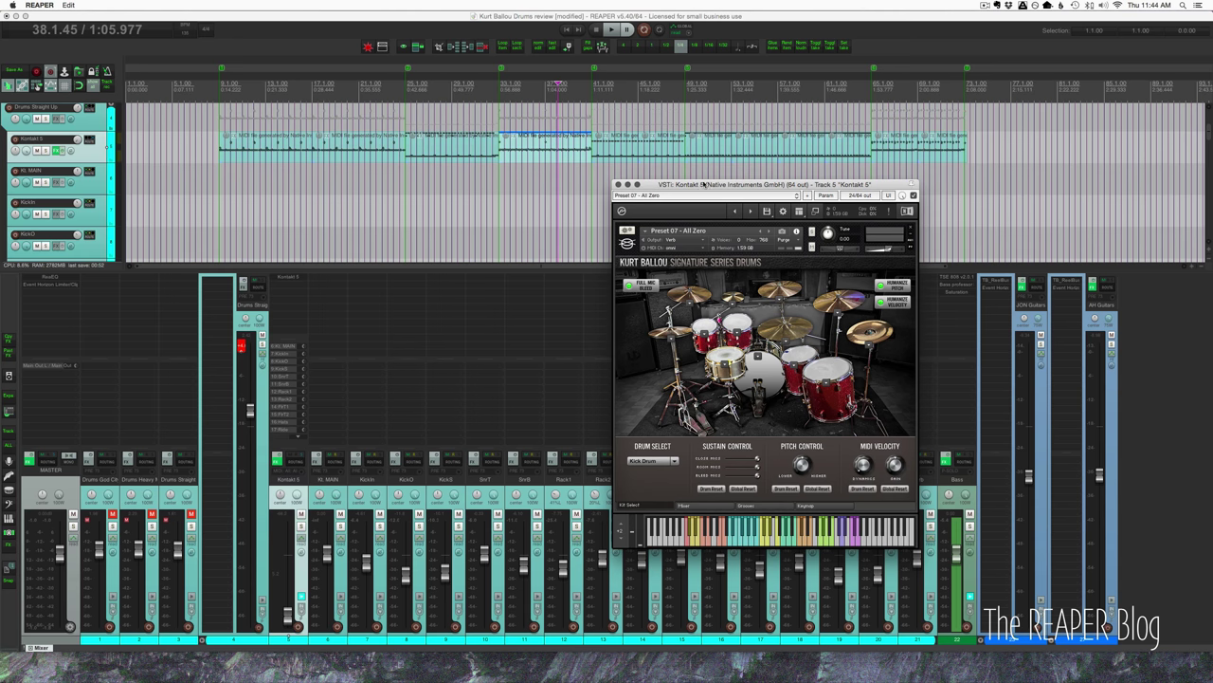
pyautogui.click(702, 505)
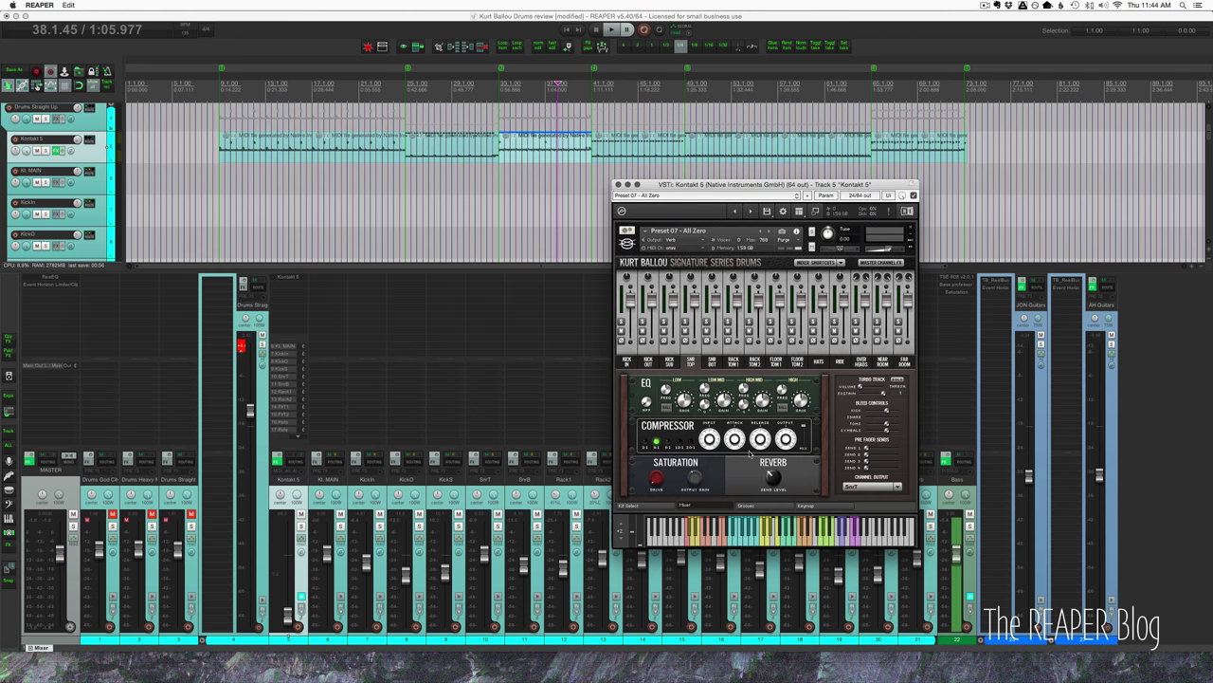
pyautogui.moveTo(335, 491)
pyautogui.click(814, 210)
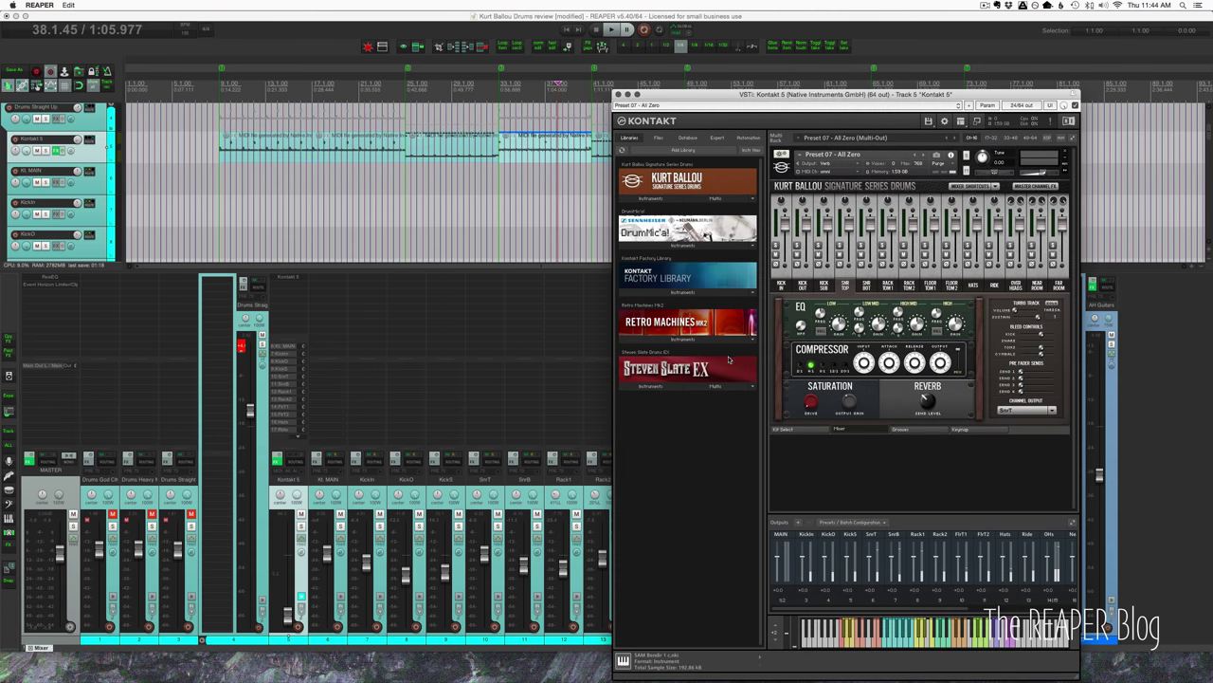
# - Try to replace the loaded multi with Preset 01 - GodCity (Multi-Out) from the Kurt Ballou library's multis
pyautogui.click(726, 201)
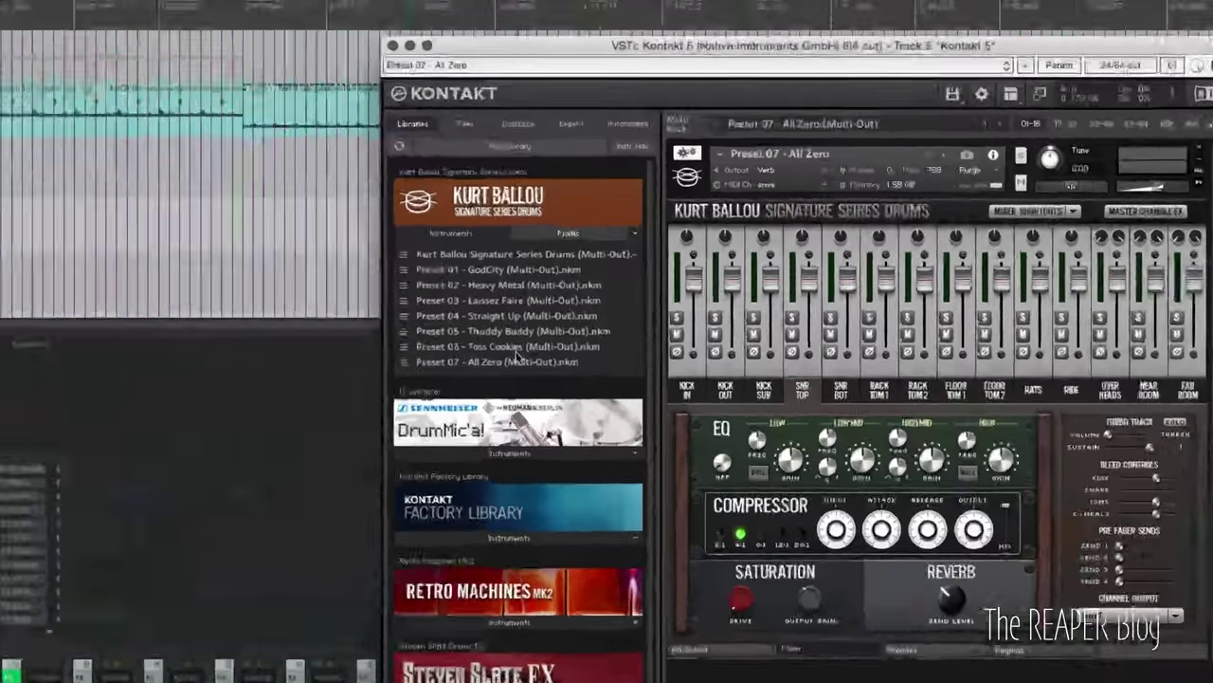
pyautogui.moveTo(548, 235); pyautogui.dragTo(726, 183)
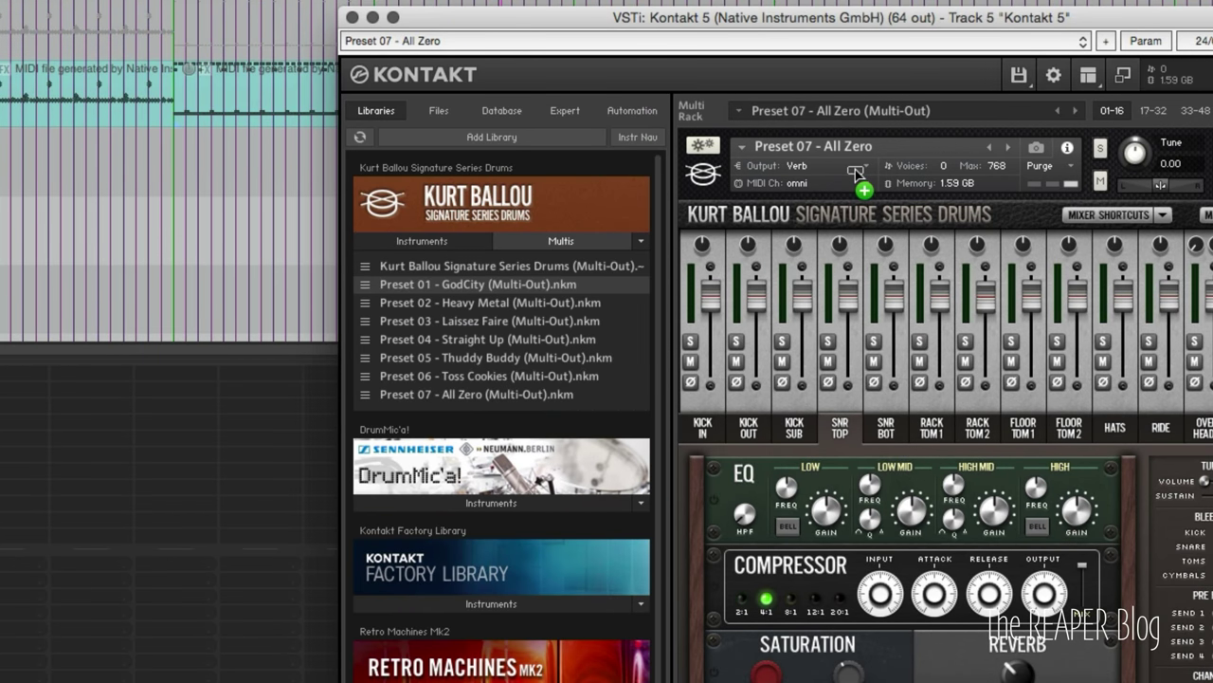
pyautogui.moveTo(856, 173); pyautogui.dragTo(857, 176)
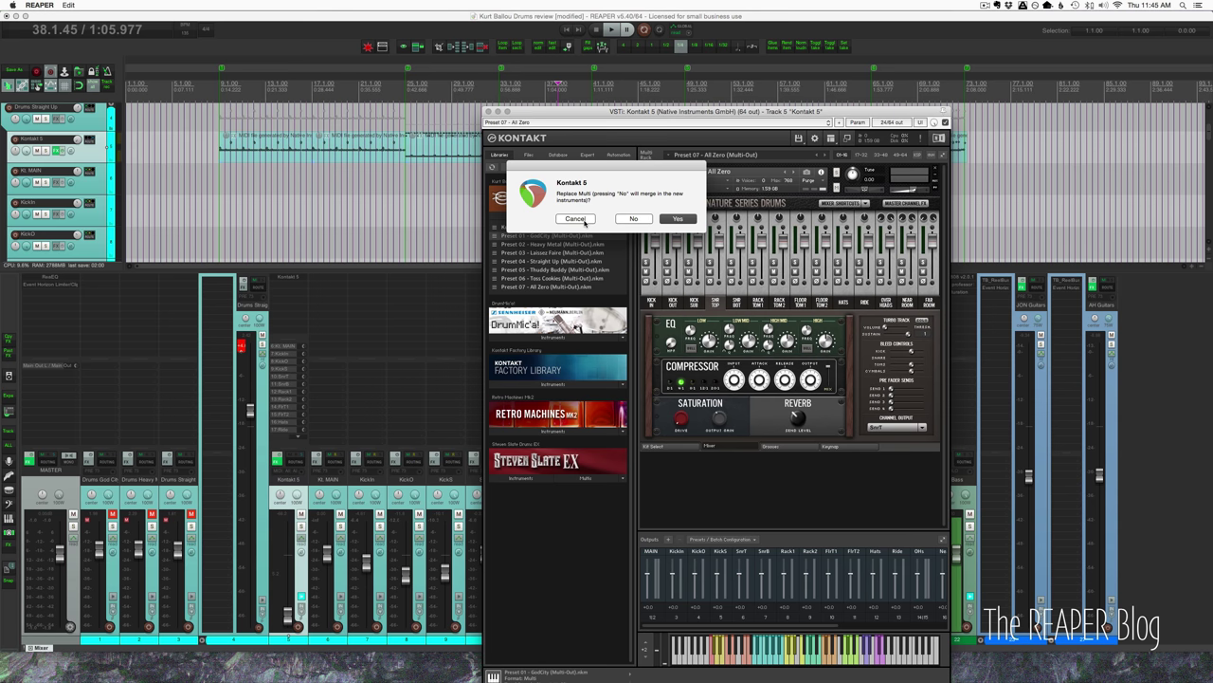
pyautogui.click(585, 221)
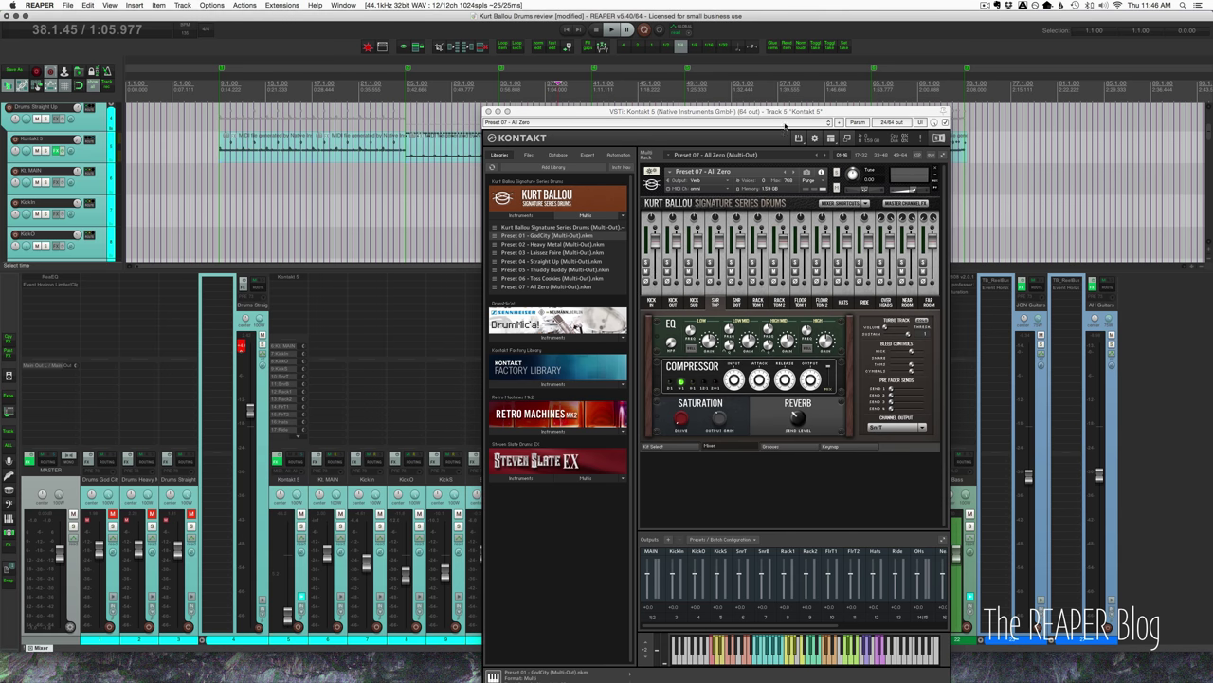
# - Look through the Instruments track templates available below the AH 2 track, including Kurt Ballou Kontakt Multi FLAT, without inserting one
pyautogui.moveTo(787, 113); pyautogui.dragTo(881, 112)
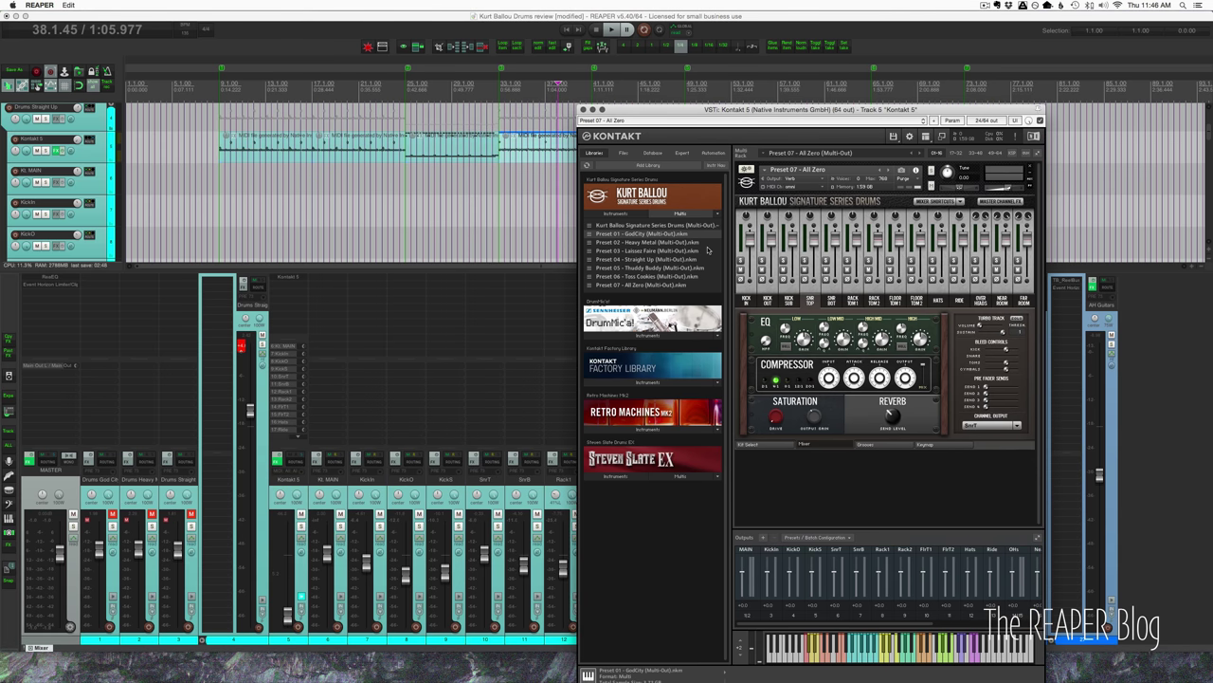
pyautogui.moveTo(666, 112); pyautogui.dragTo(1083, 88)
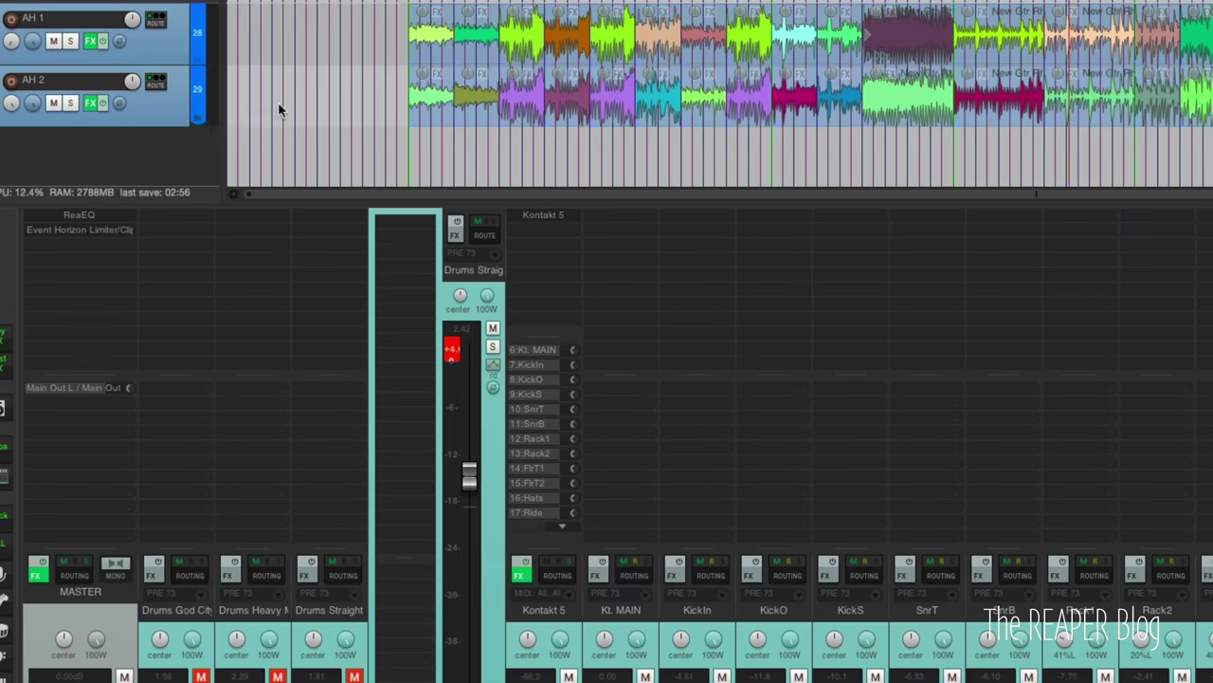
pyautogui.rightClick(98, 243)
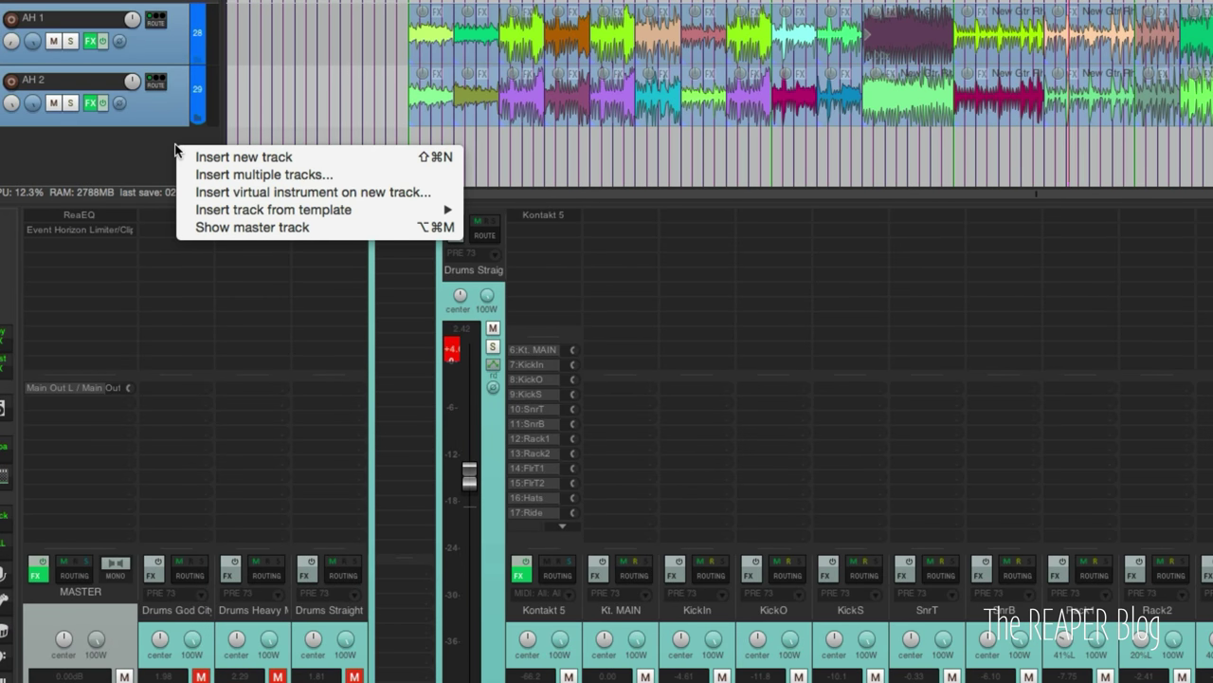
pyautogui.rightClick(176, 113)
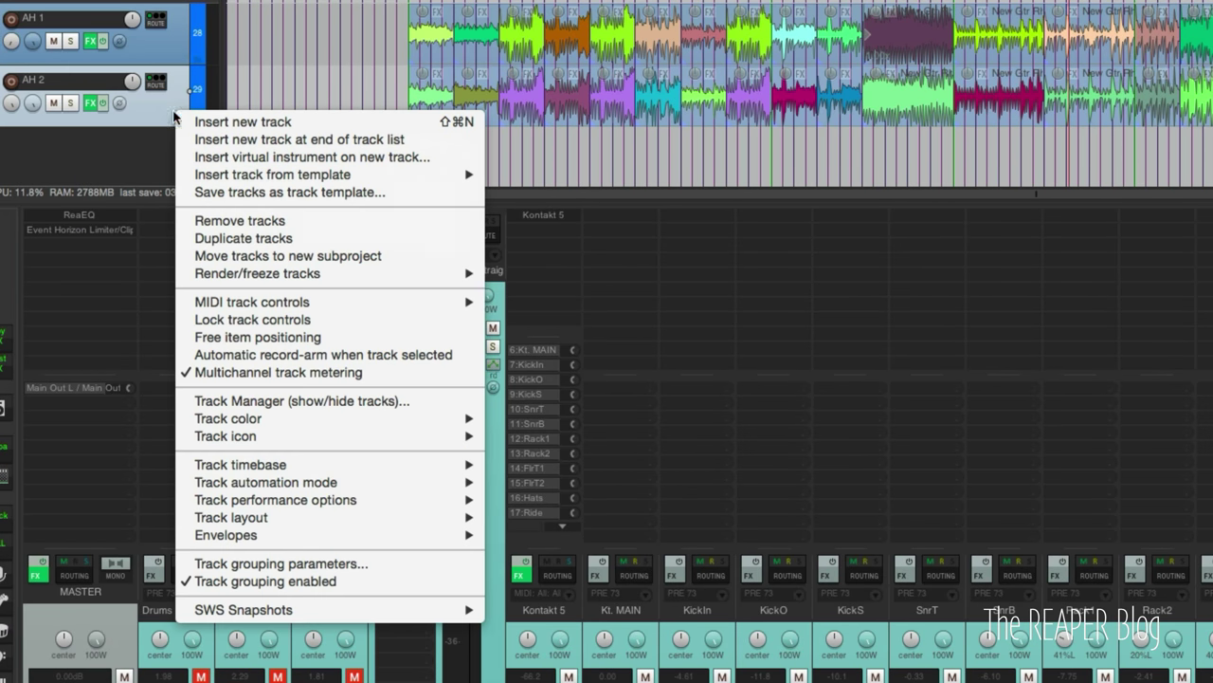
pyautogui.moveTo(256, 176)
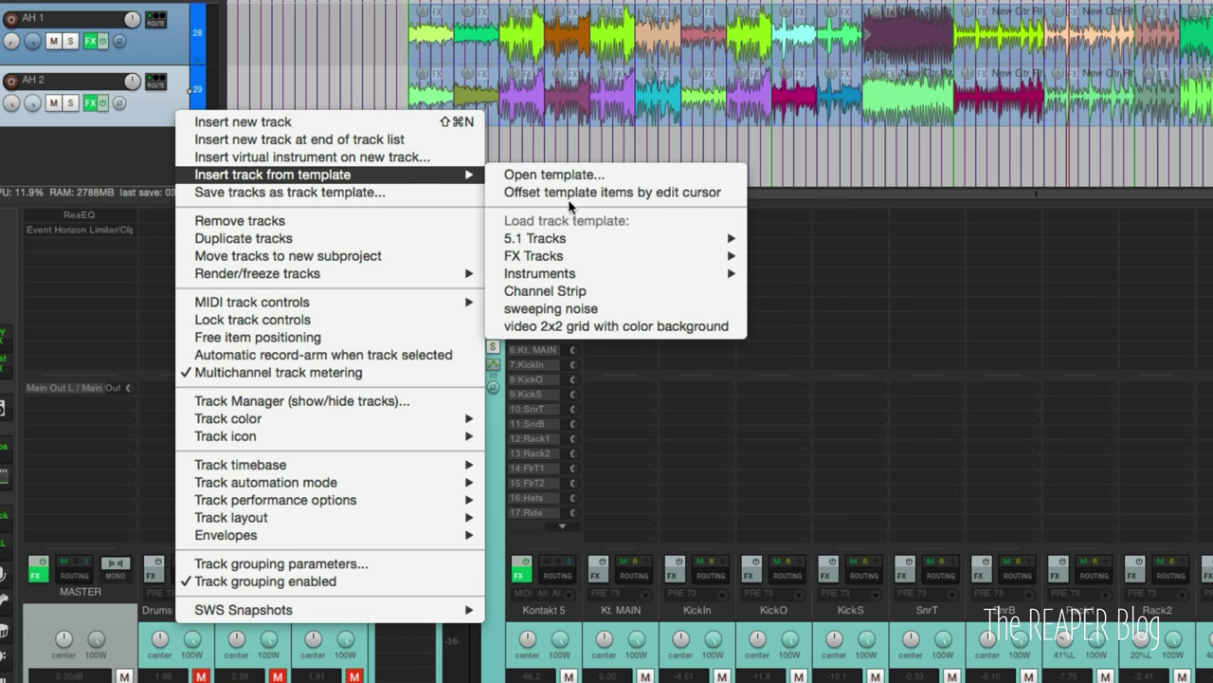
pyautogui.moveTo(604, 278)
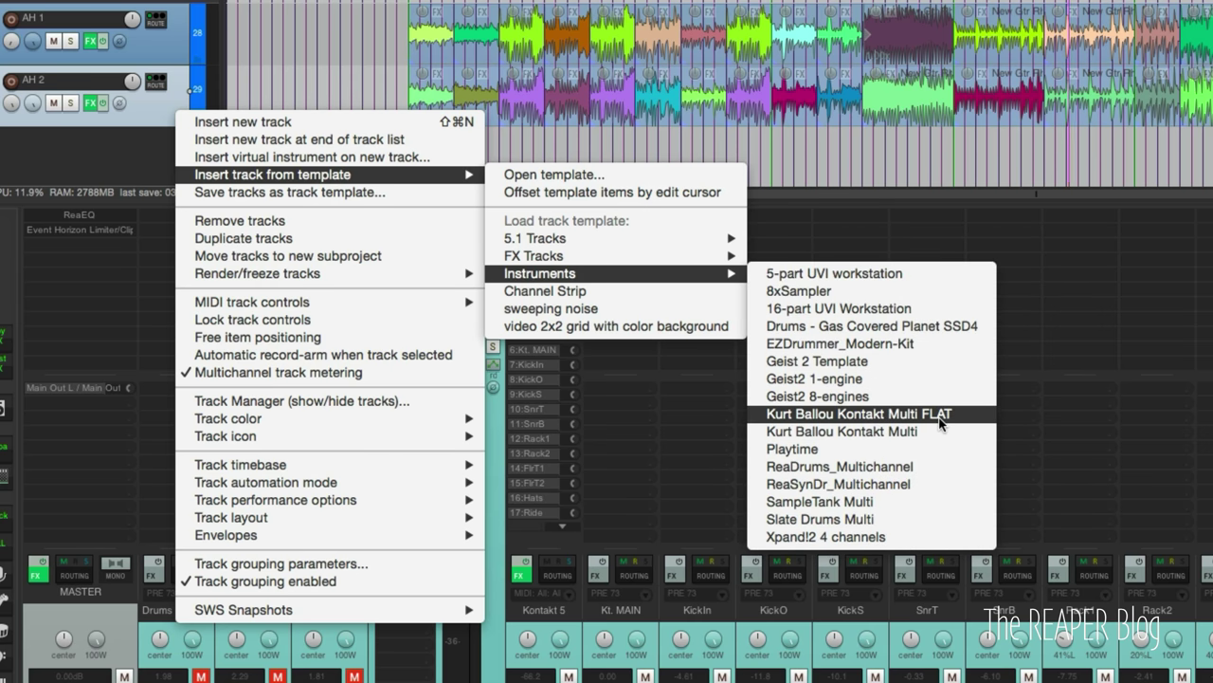
pyautogui.click(99, 146)
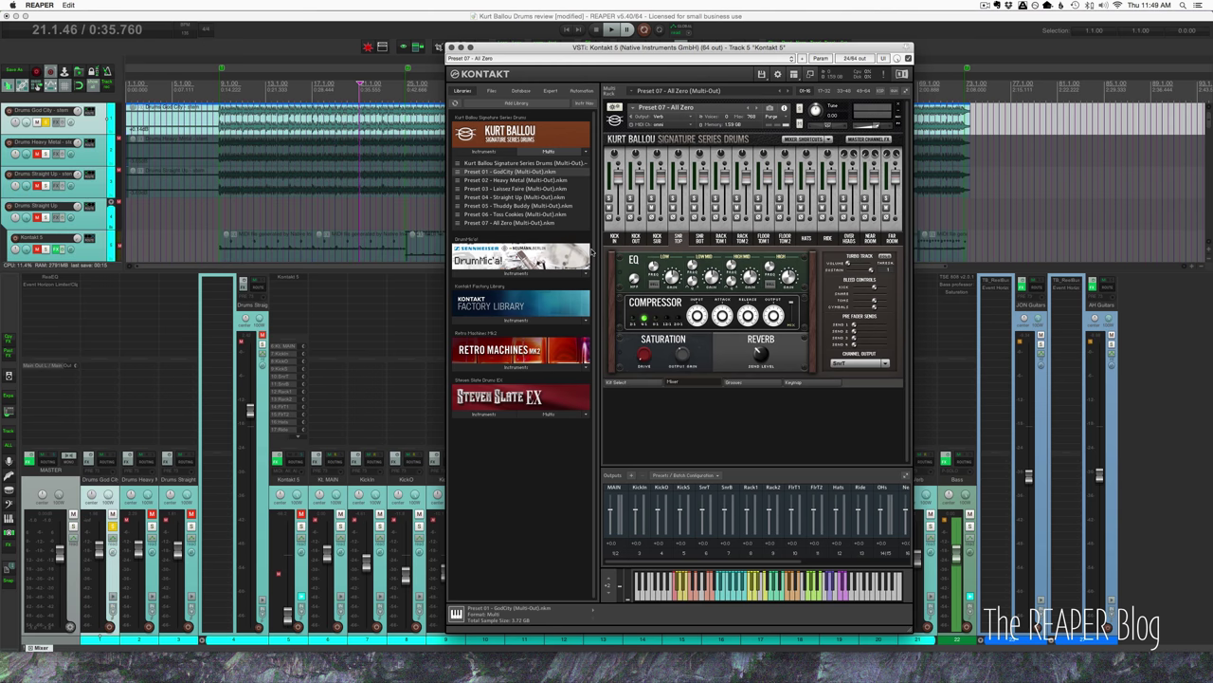
# - Close the Kontakt window and play the soloed Drums God City stem, unsoloing it to hear the full mix before stopping playback
pyautogui.moveTo(495, 51); pyautogui.dragTo(599, 92)
pyautogui.click(555, 88)
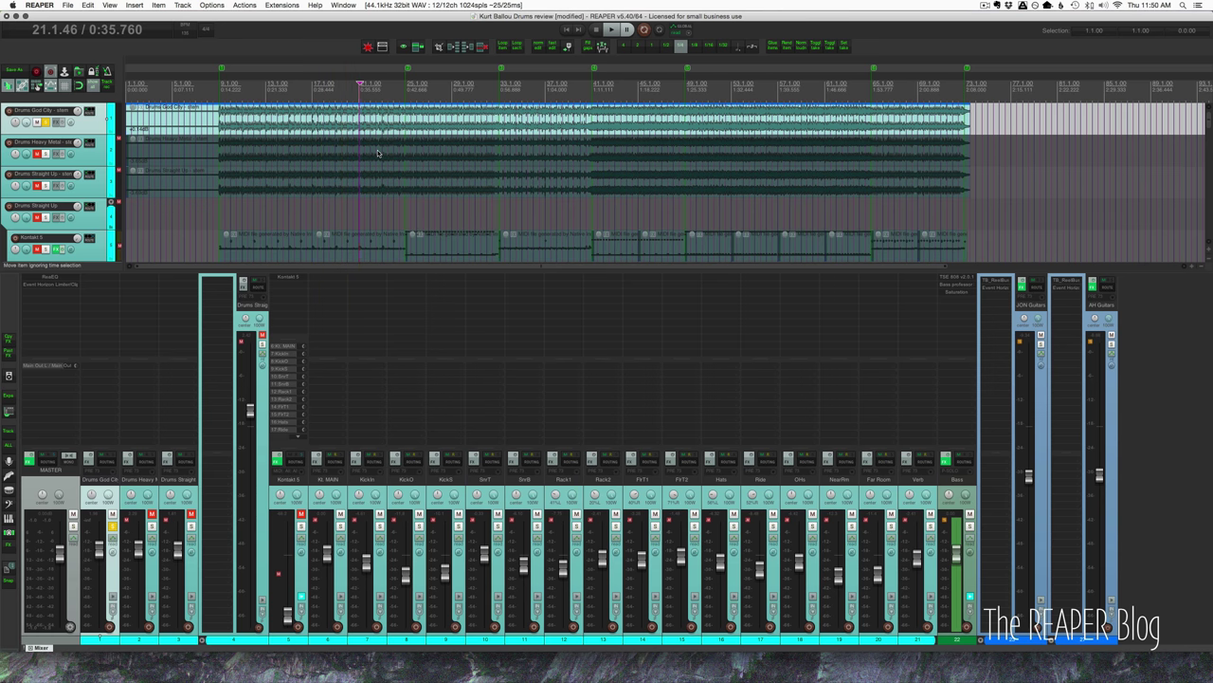
pyautogui.press('space')
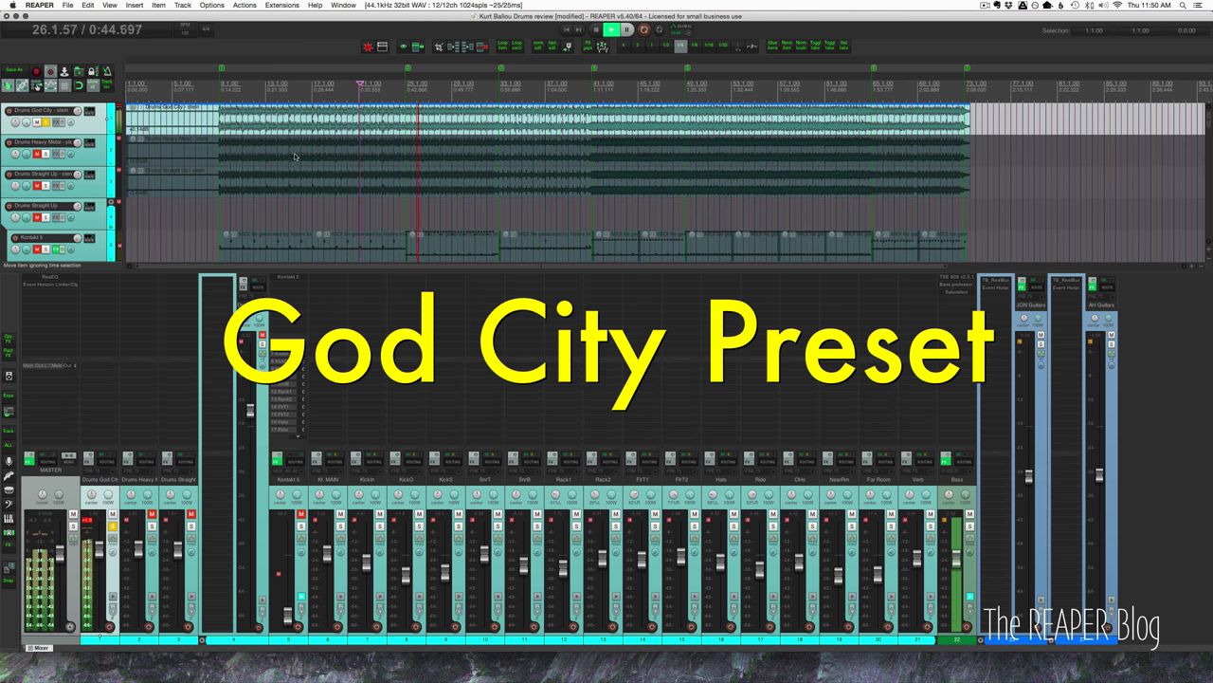
pyautogui.click(46, 122)
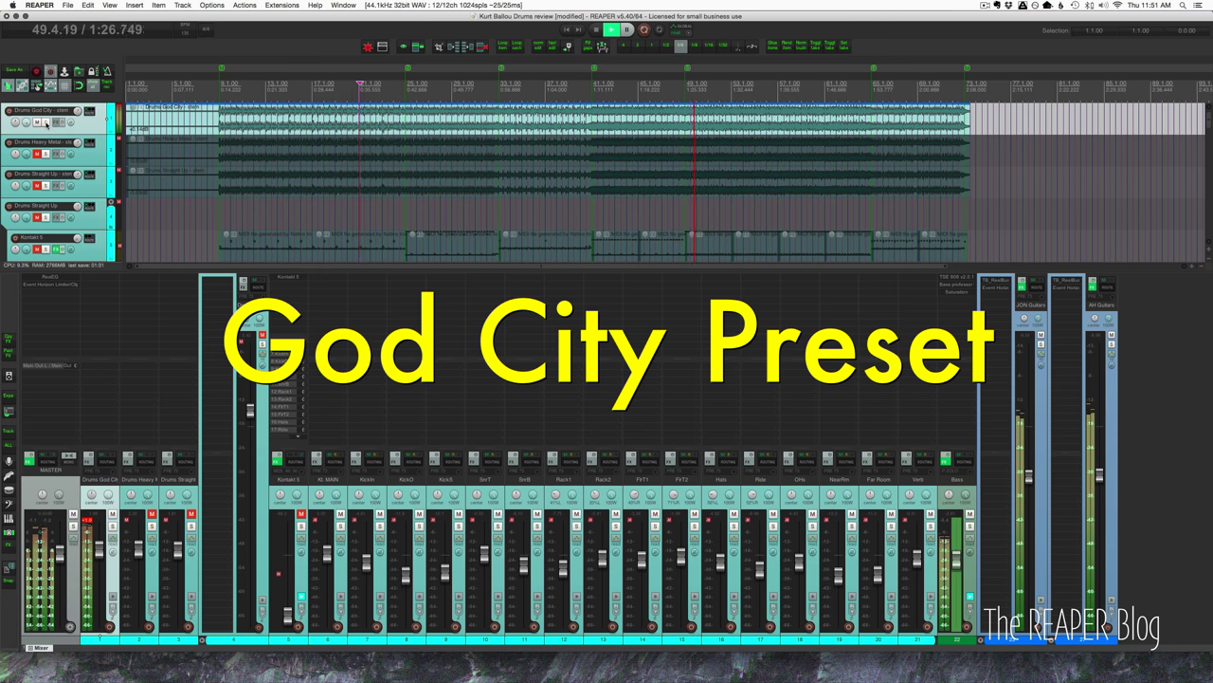
pyautogui.press('space')
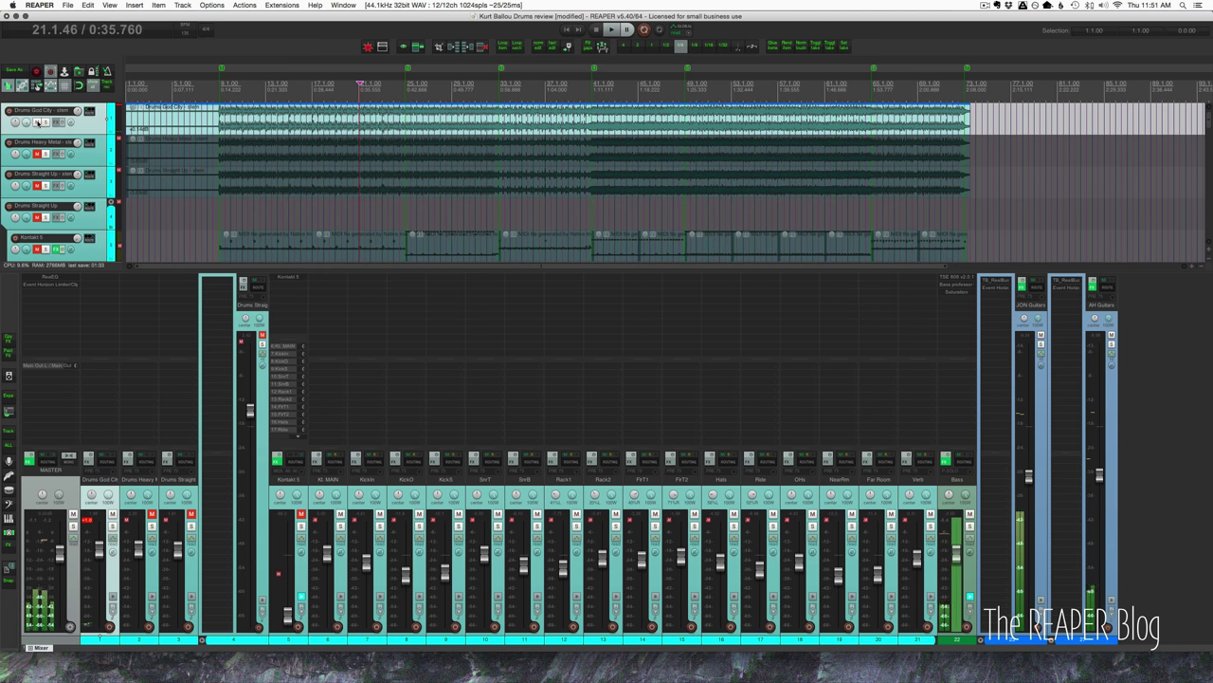
# - Mute the Drums God City stem track, and unmute and solo the Drums Heavy Metal stem track
pyautogui.click(36, 122)
pyautogui.click(36, 152)
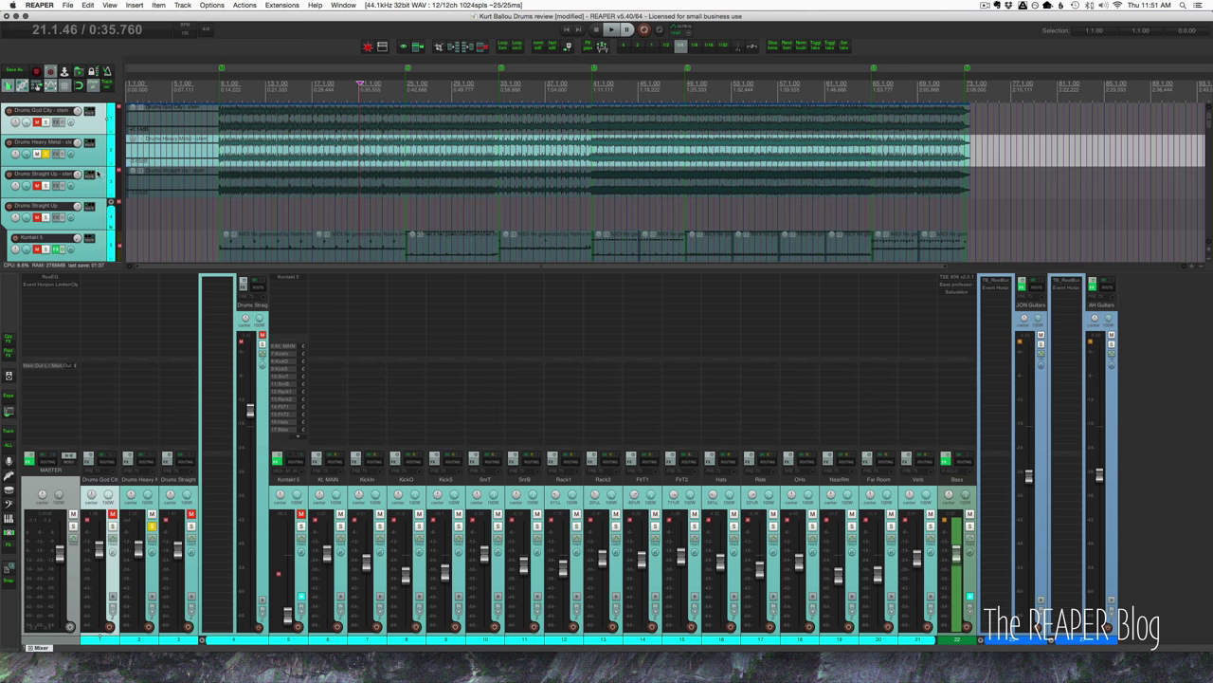
# - Play the soloed Drums Heavy Metal stem, unsolo it partway to hear it in the full mix, and stop playback
pyautogui.press('space')
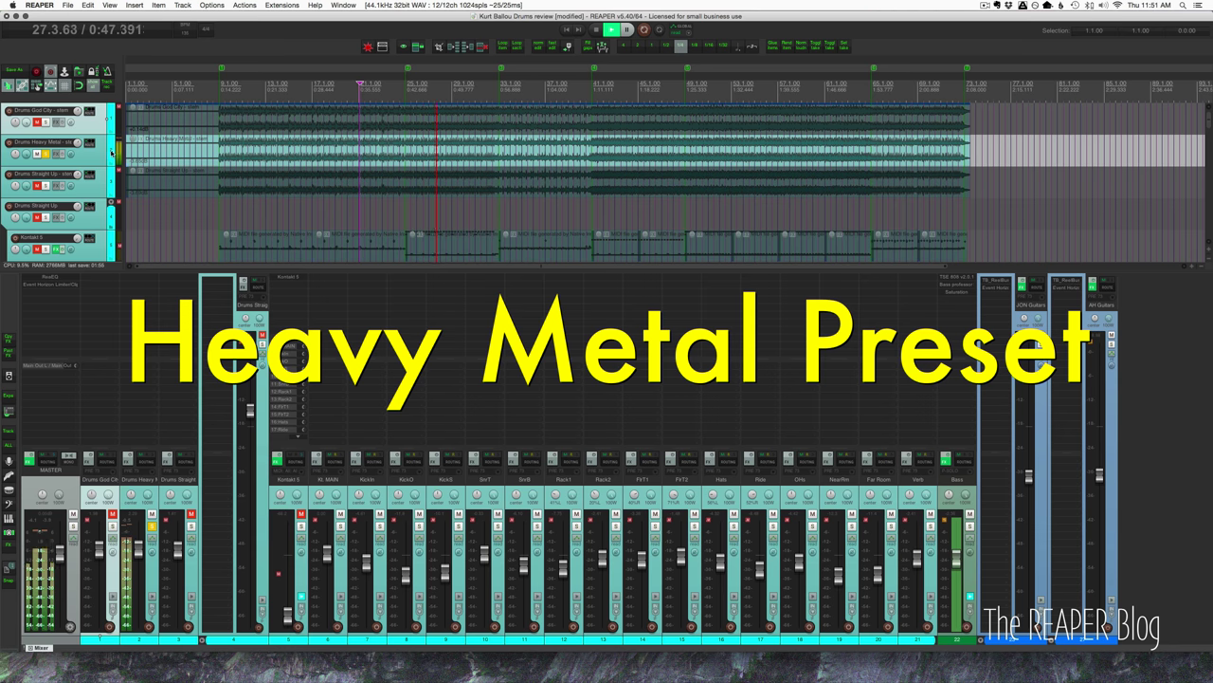
pyautogui.click(45, 154)
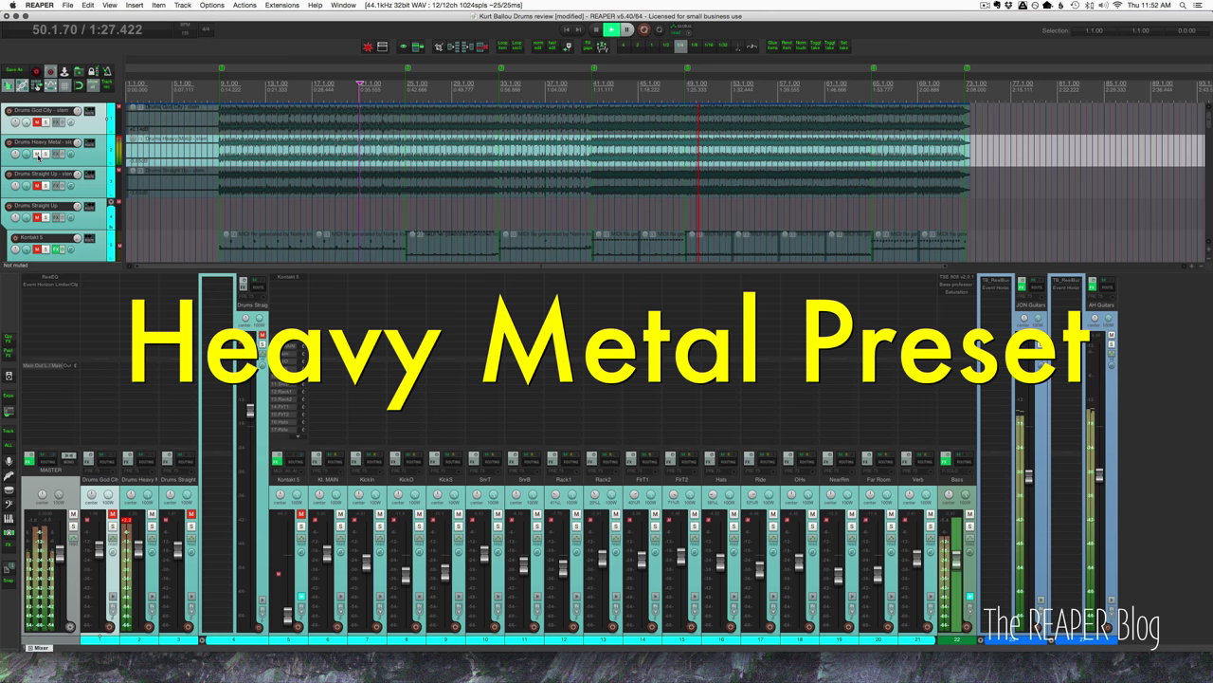
pyautogui.press('space')
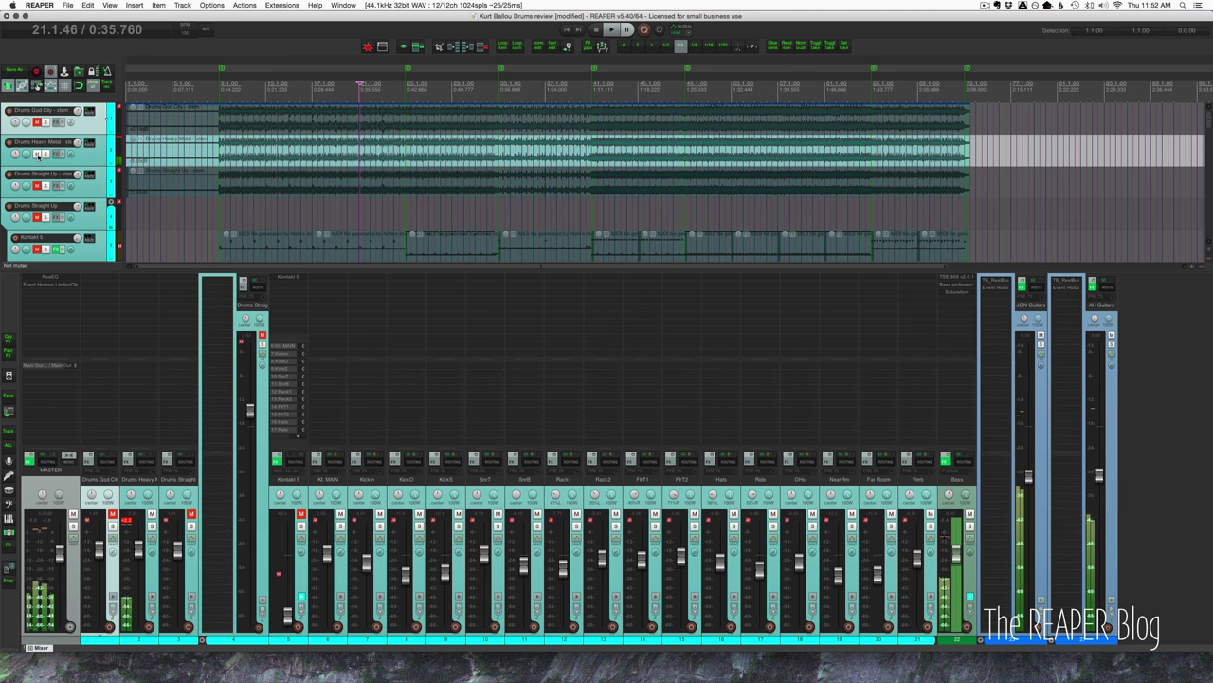
# - Mute the Drums Heavy Metal stem track, and unmute and solo the Drums Straight Up stem track
pyautogui.click(37, 154)
pyautogui.click(38, 185)
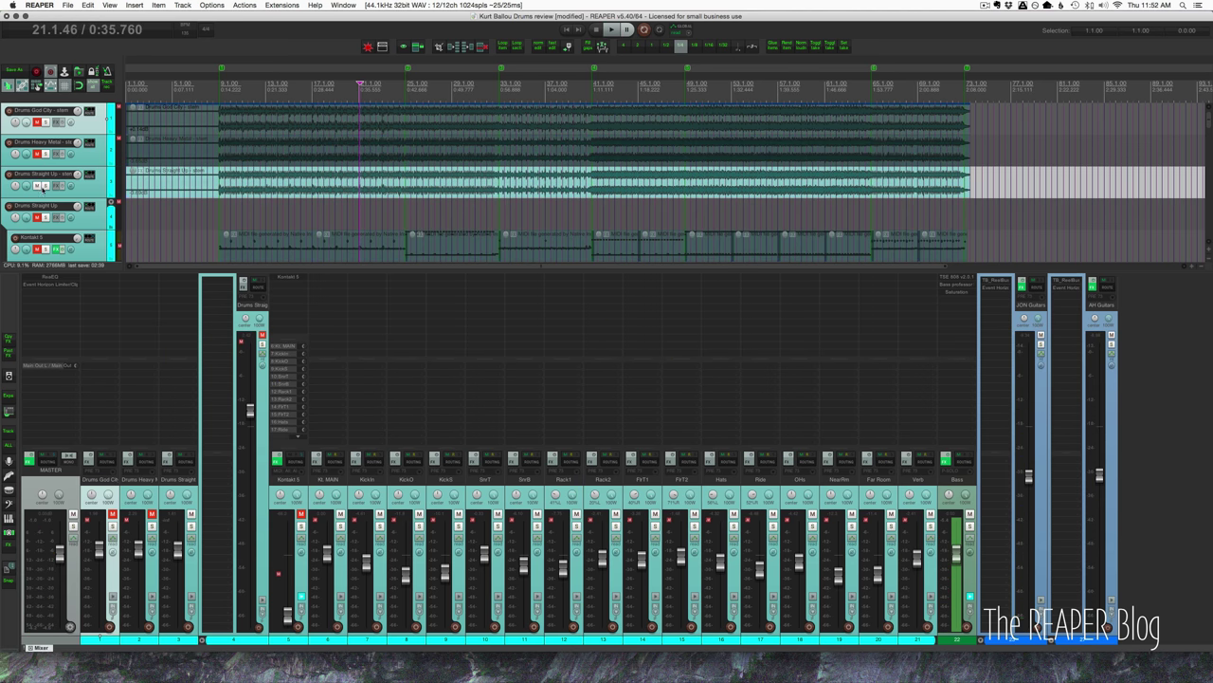
pyautogui.click(88, 190)
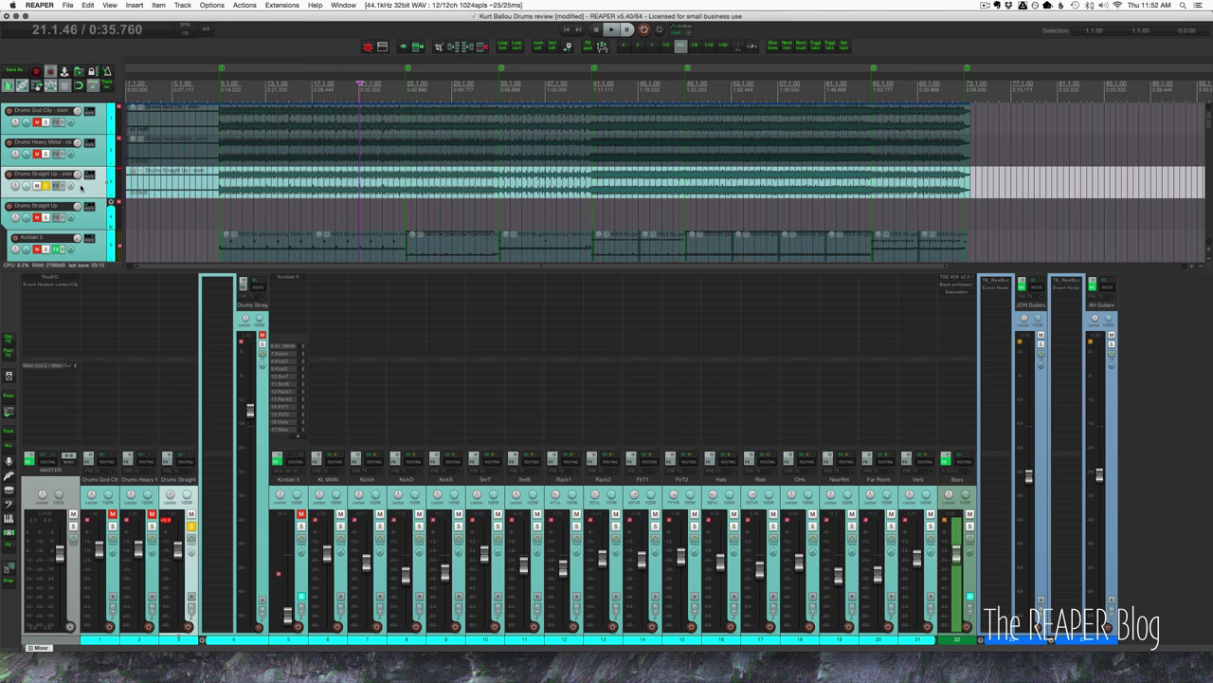
# - Play the Drums Straight Up stem, switching its solo off and on to compare it with the full mix, and stop playback unsoloed
pyautogui.press('space')
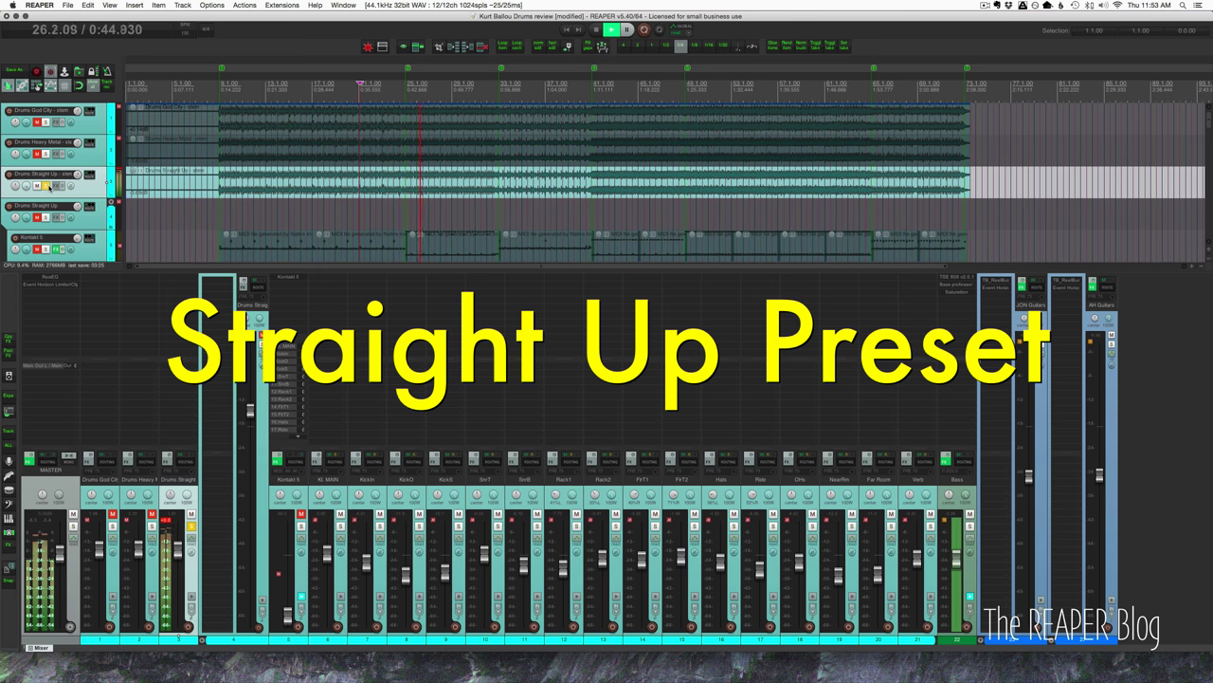
pyautogui.click(45, 185)
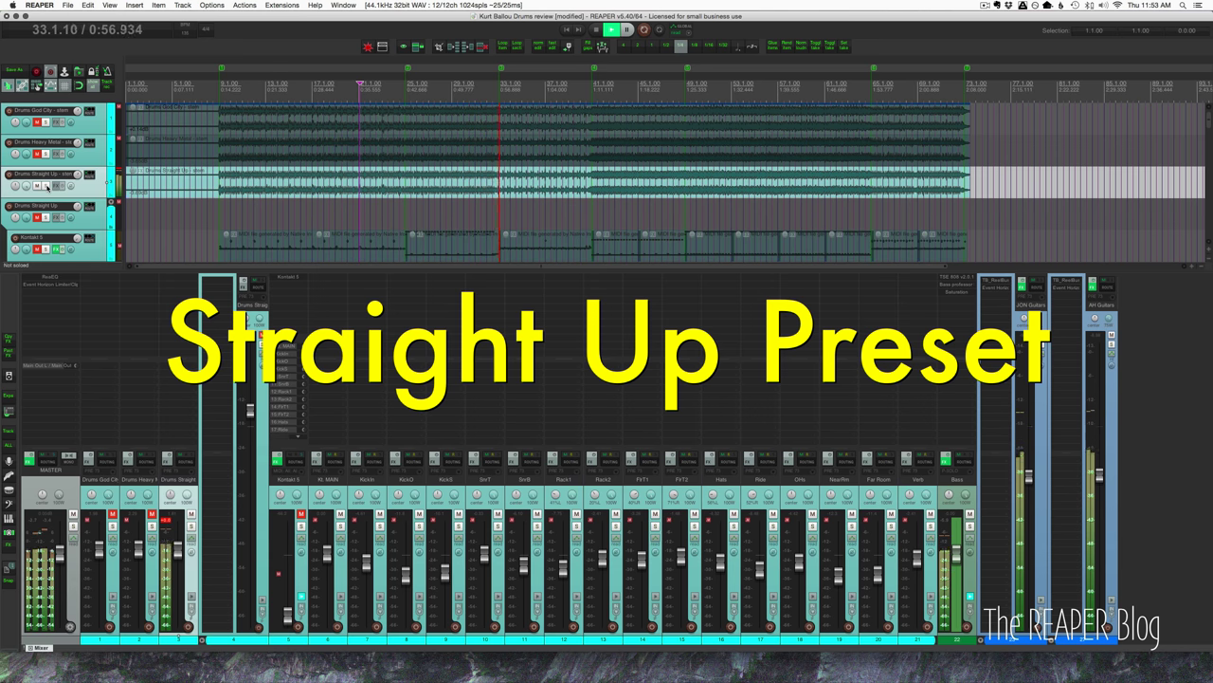
pyautogui.click(45, 186)
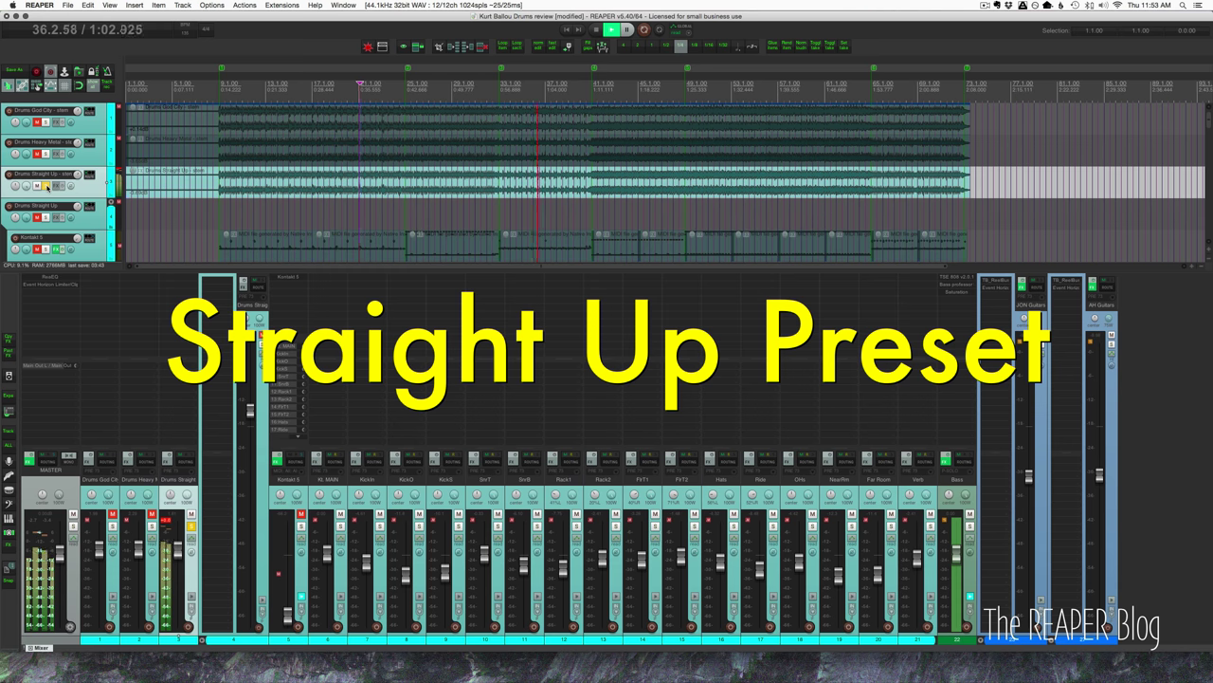
pyautogui.click(45, 186)
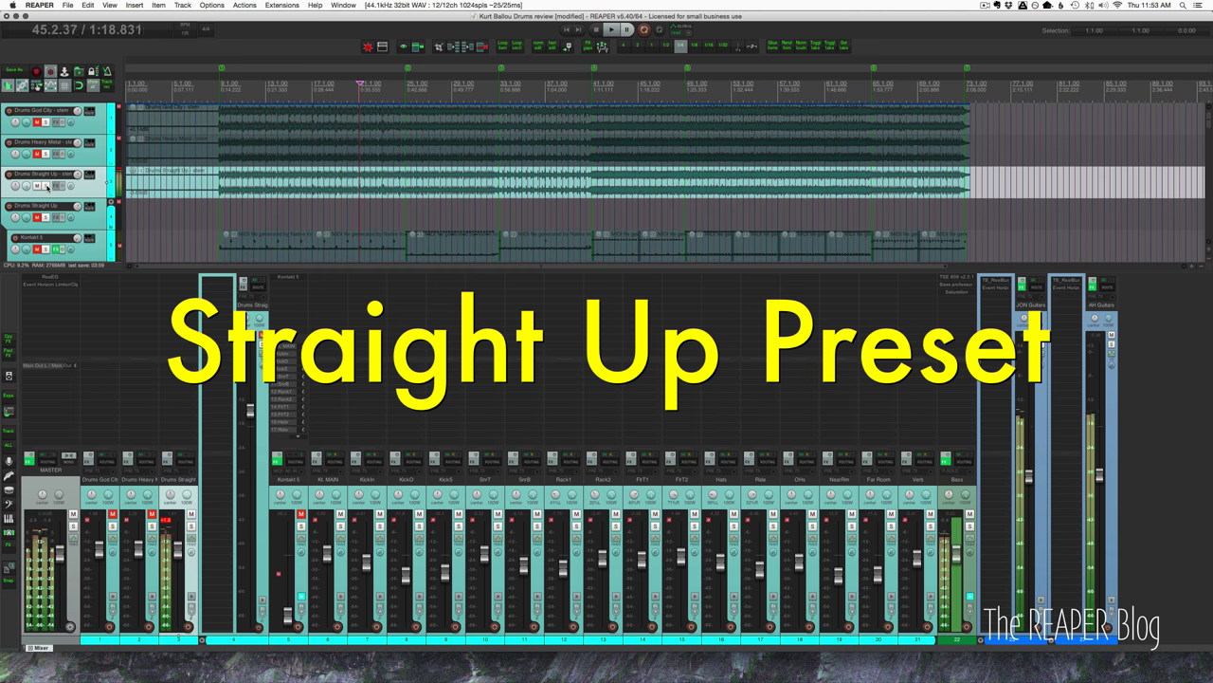
pyautogui.press('space')
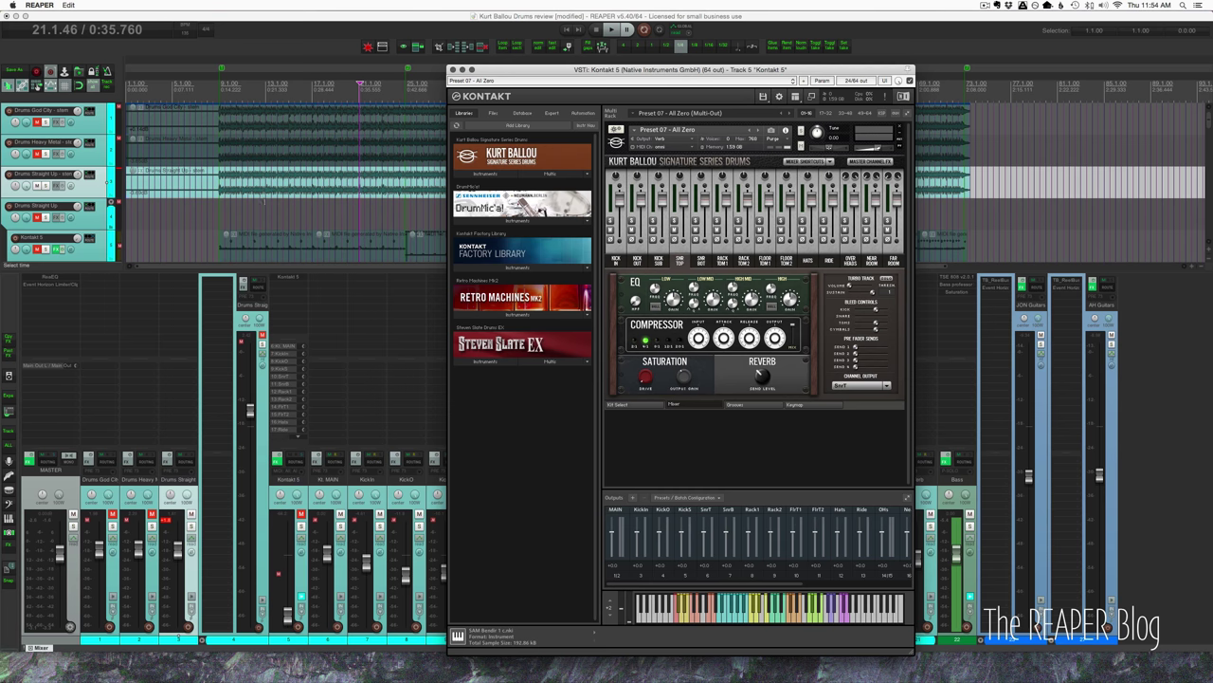
# - View the Kontakt 5 track's second MIDI item with its named drum notes in the MIDI editor, and close the editor
pyautogui.doubleClick(368, 235)
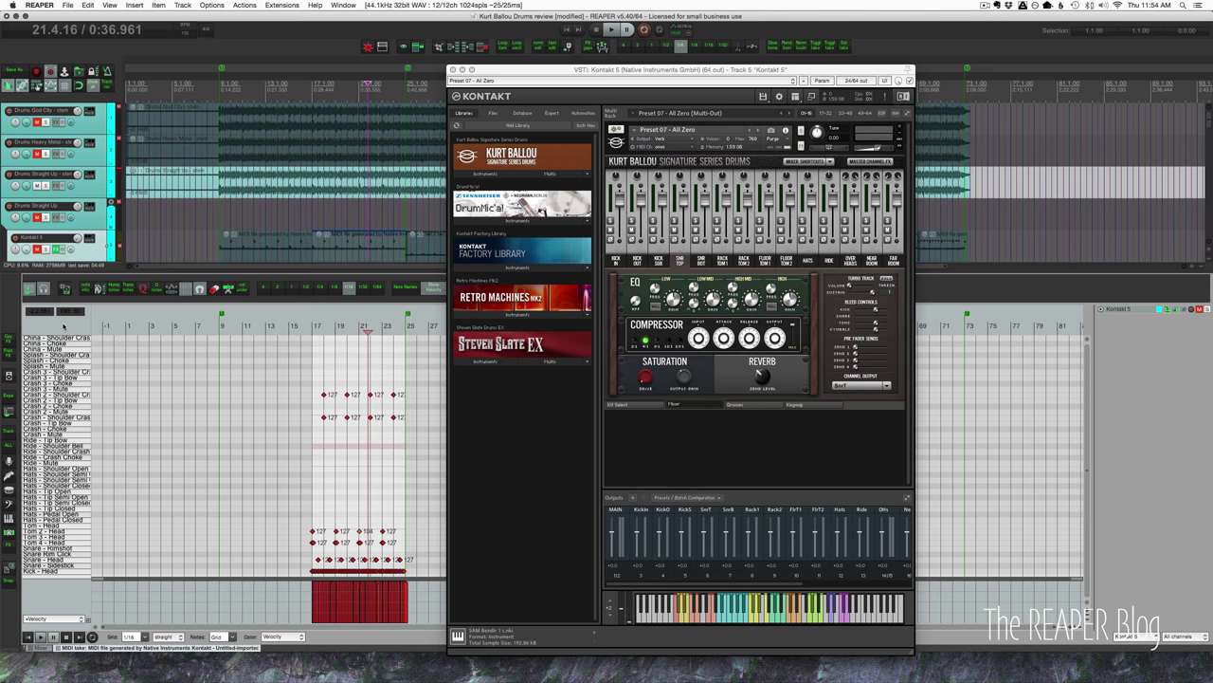
pyautogui.press('Escape')
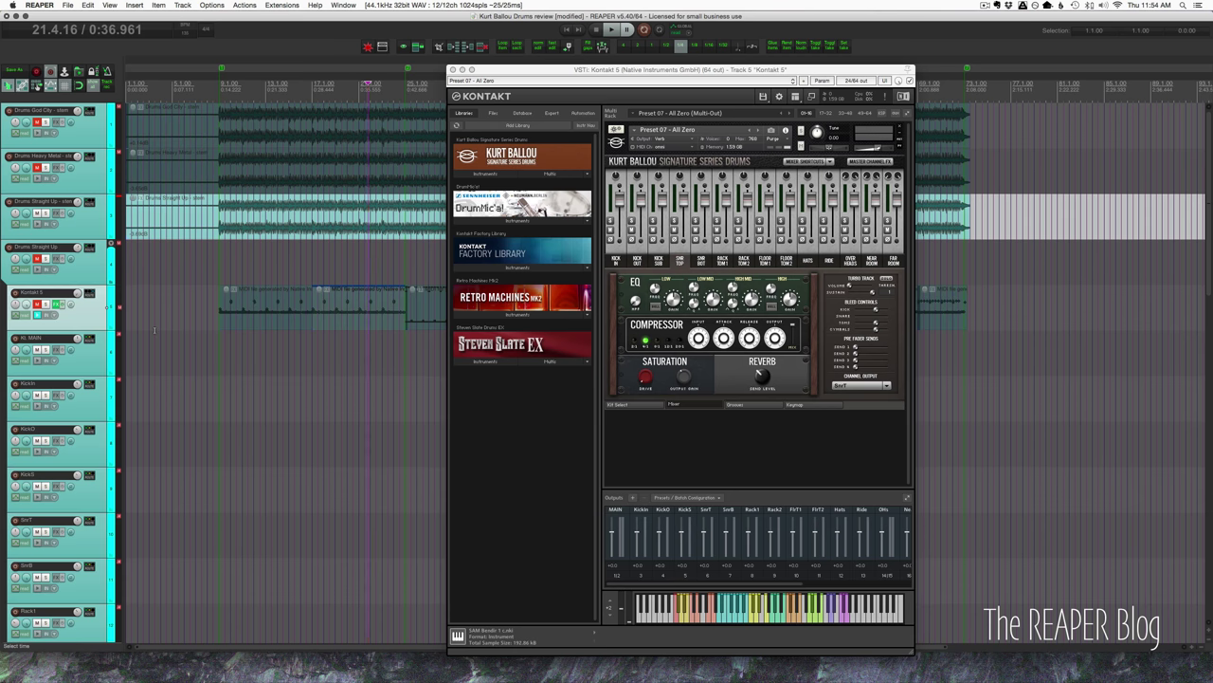